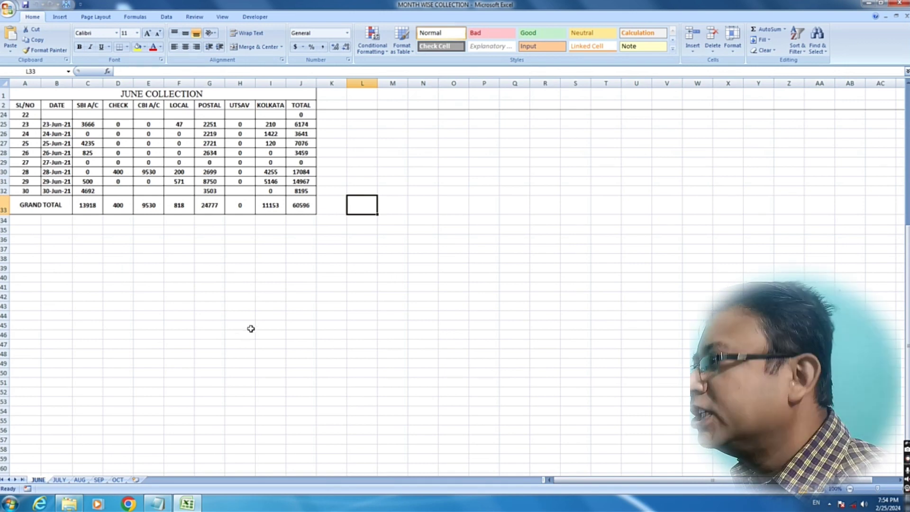
Look over the JUNE sheet's table, zoom in, then move to the AUG sheet.
{"action": "left_click", "coordinate": [332, 420]}
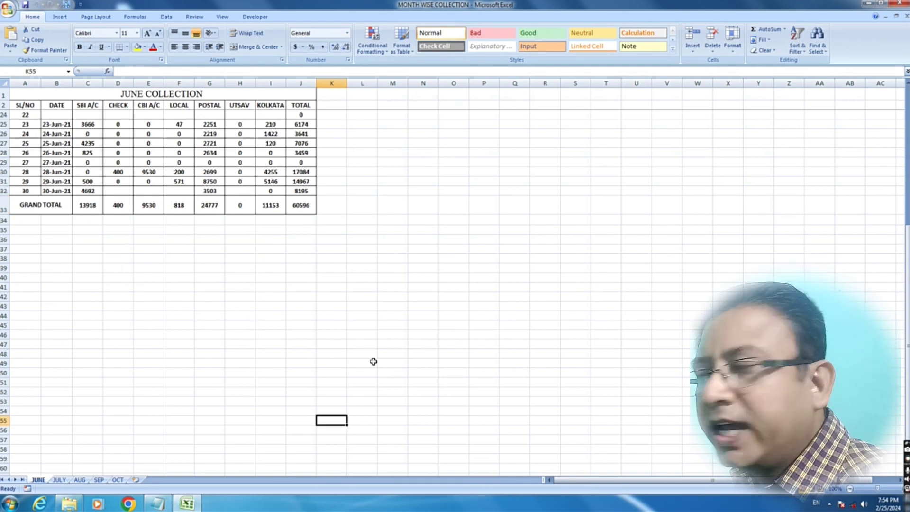
{"action": "left_click_drag", "start_coordinate": [472, 229], "coordinate": [473, 242]}
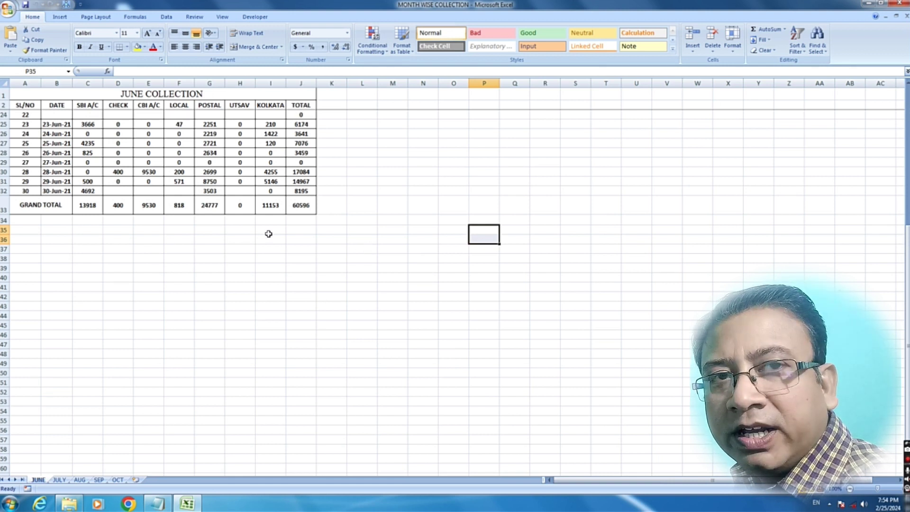
{"action": "left_click", "coordinate": [452, 372]}
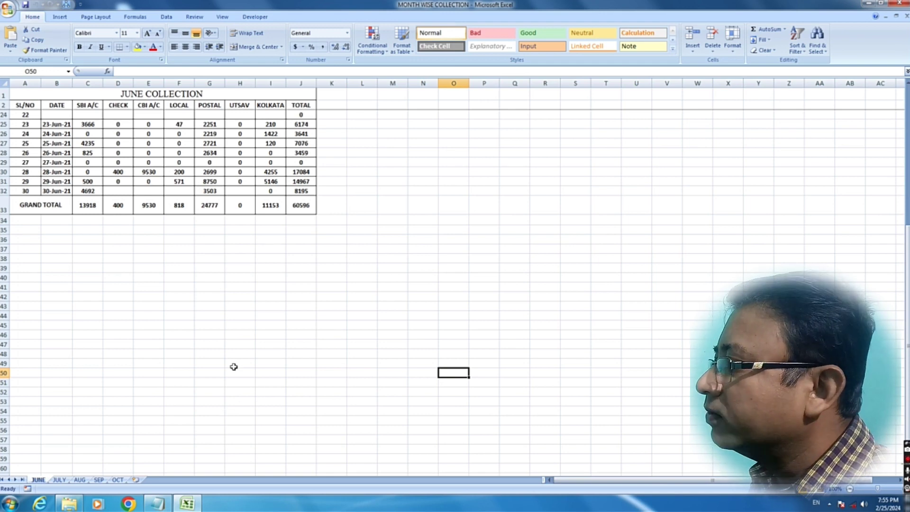
{"action": "key", "text": "super+plus"}
{"action": "key", "text": "super+plus"}
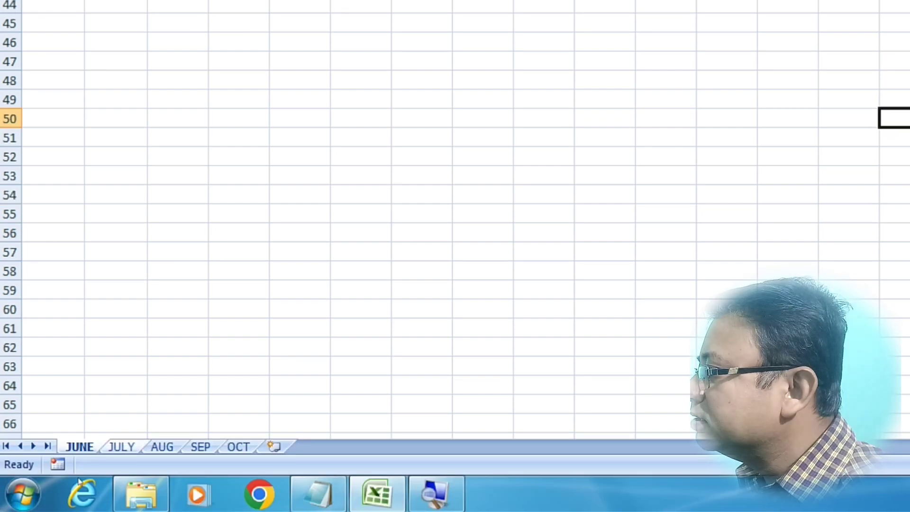
{"action": "key", "text": "ctrl+Page_Down"}
{"action": "key", "text": "ctrl+Page_Down"}
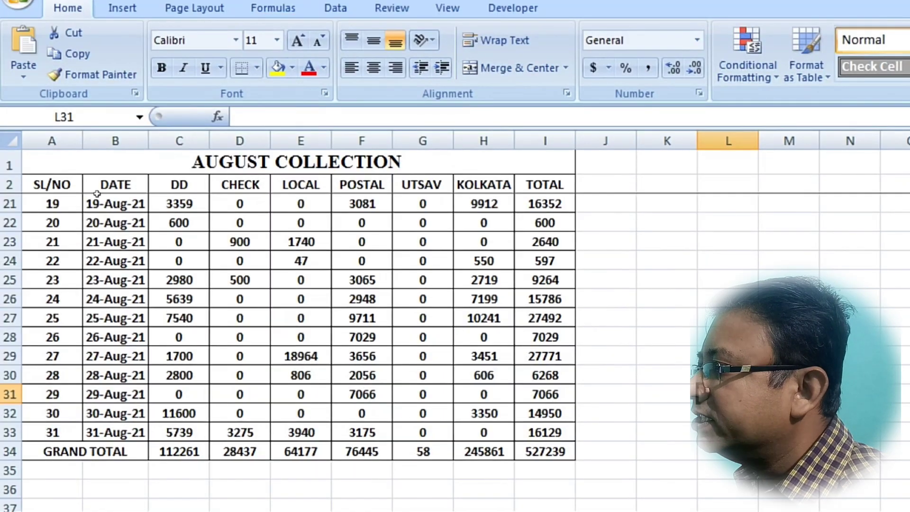
Review the AUGUST COLLECTION table on the AUG sheet, selecting the whole sheet.
{"action": "scroll", "coordinate": [96, 193], "scroll_direction": "up", "scroll_amount": 3}
{"action": "scroll", "coordinate": [113, 165], "scroll_direction": "up", "scroll_amount": 3}
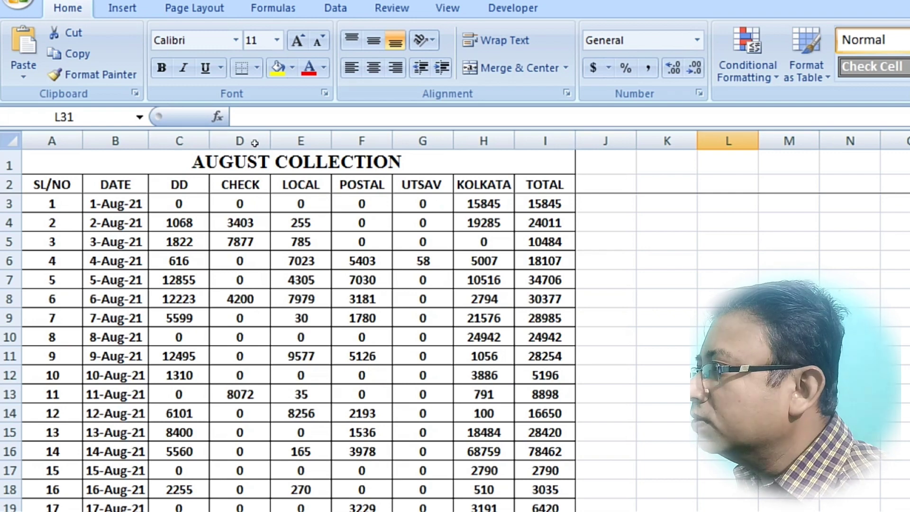
{"action": "left_click", "coordinate": [606, 260]}
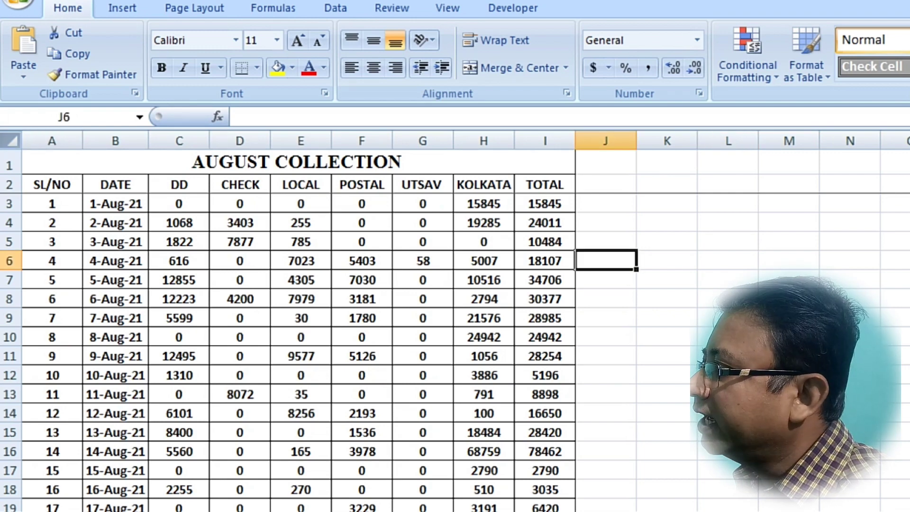
{"action": "left_click", "coordinate": [10, 141]}
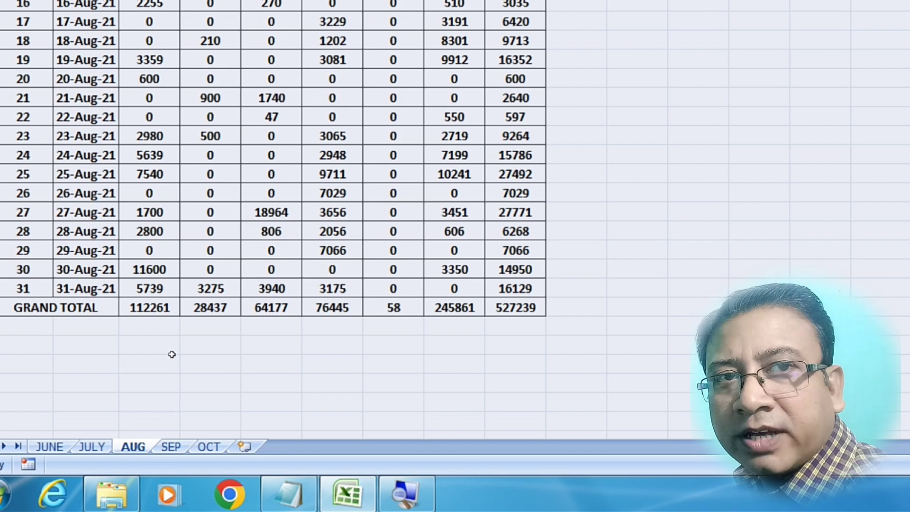
{"action": "scroll", "coordinate": [56, 72], "scroll_direction": "up", "scroll_amount": 4}
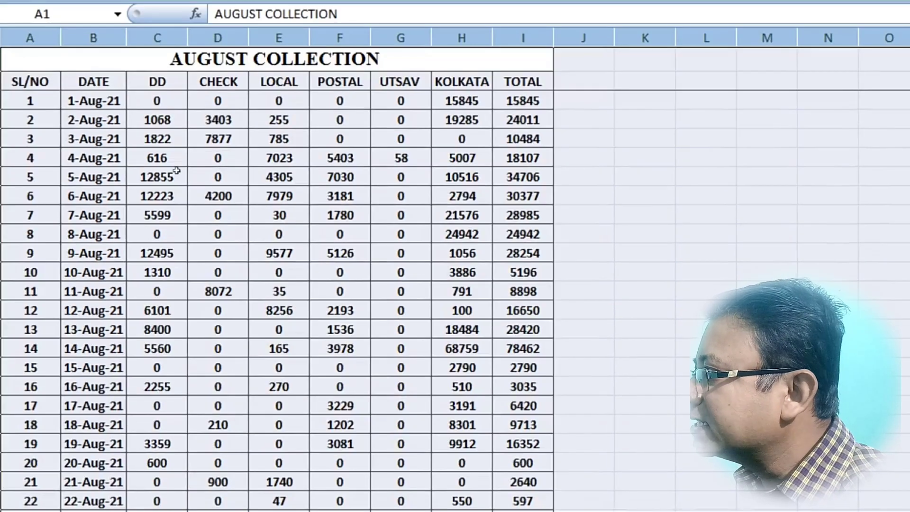
{"action": "scroll", "coordinate": [11, 431], "scroll_direction": "down", "scroll_amount": 3}
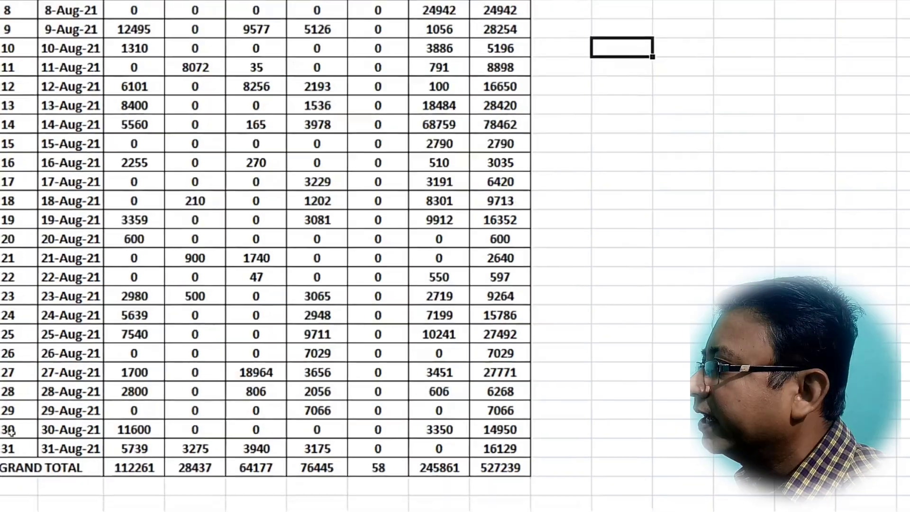
Cycle through the JULY and OCT sheets (OCT total 247912), then return to JUNE.
{"action": "key", "text": "ctrl+Page_Up"}
{"action": "key", "text": "ctrl+Page_Up"}
{"action": "key", "text": "ctrl+Page_Down"}
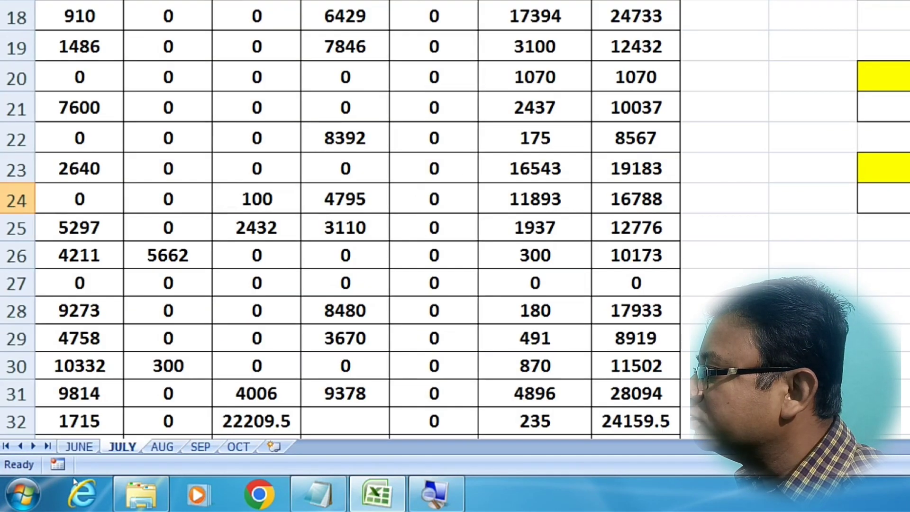
{"action": "key", "text": "ctrl+Page_Down"}
{"action": "key", "text": "ctrl+Page_Down"}
{"action": "key", "text": "ctrl+Page_Down"}
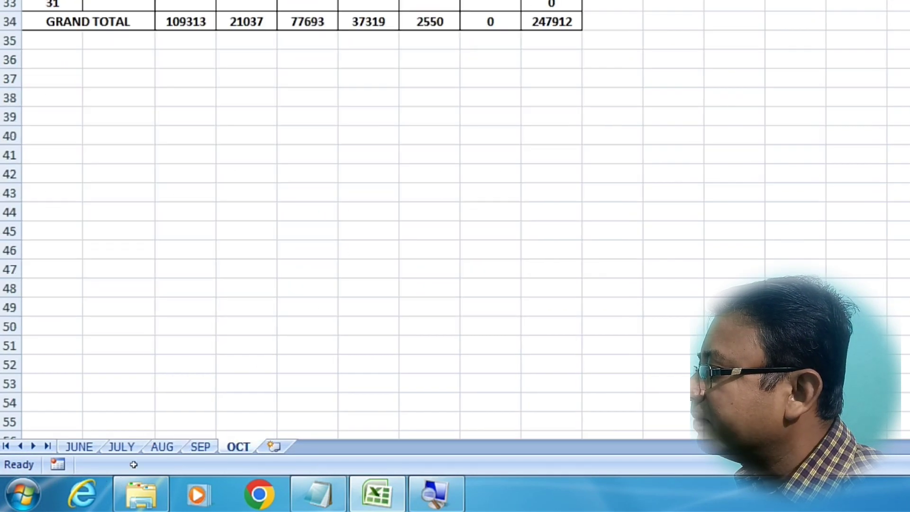
{"action": "scroll", "coordinate": [162, 393], "scroll_direction": "up", "scroll_amount": 5}
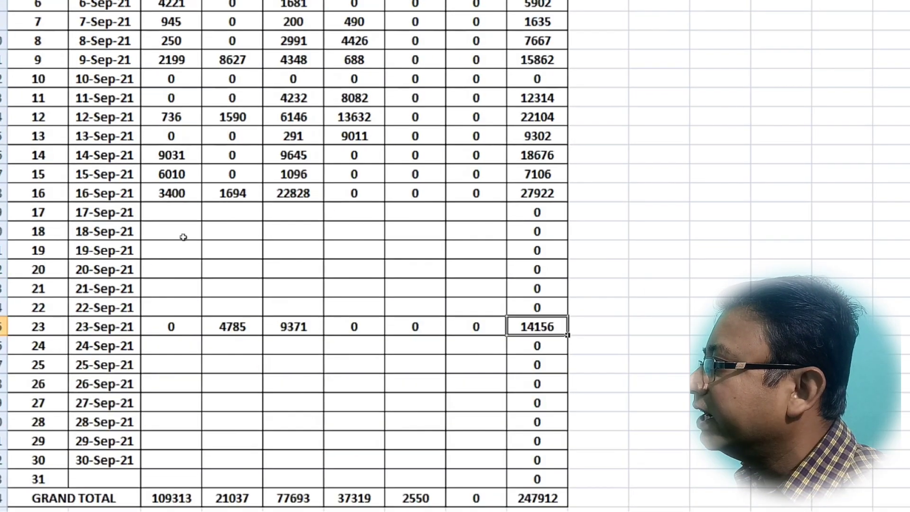
{"action": "scroll", "coordinate": [183, 237], "scroll_direction": "up", "scroll_amount": 5}
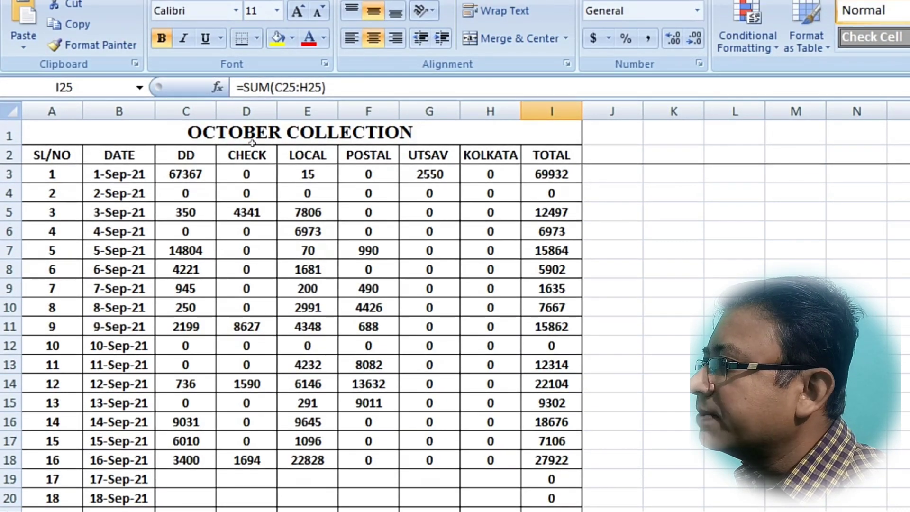
{"action": "left_click", "coordinate": [673, 212]}
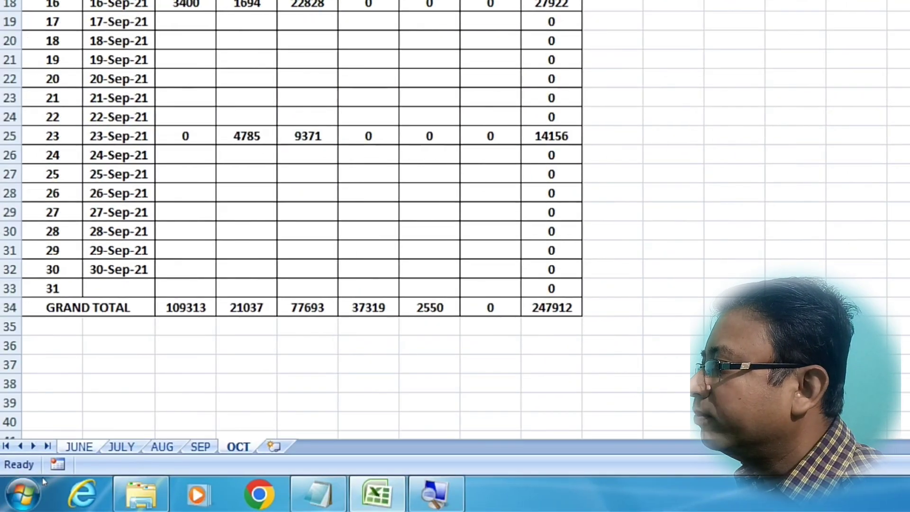
{"action": "key", "text": "ctrl+Page_Up"}
{"action": "key", "text": "ctrl+Page_Up"}
{"action": "key", "text": "ctrl+Page_Up"}
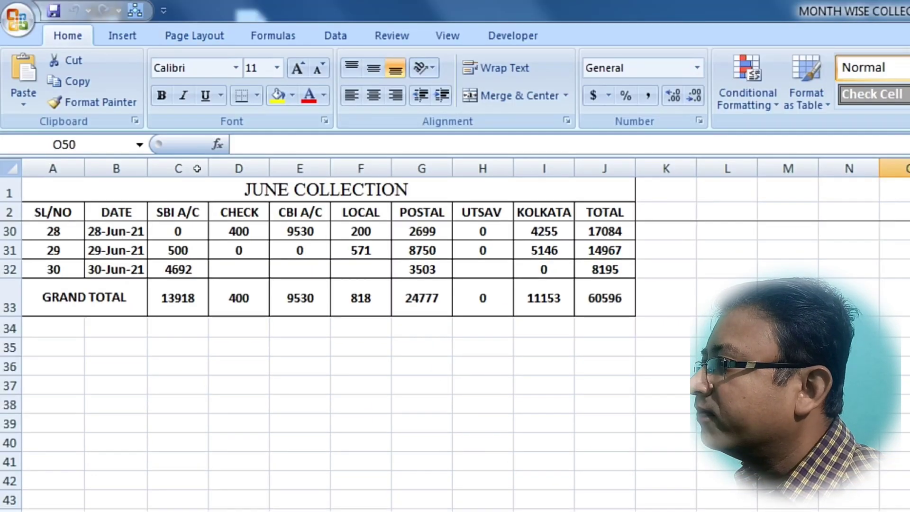
Jump to cell K5 on the JUNE sheet using the Name Box.
{"action": "left_click", "coordinate": [422, 346]}
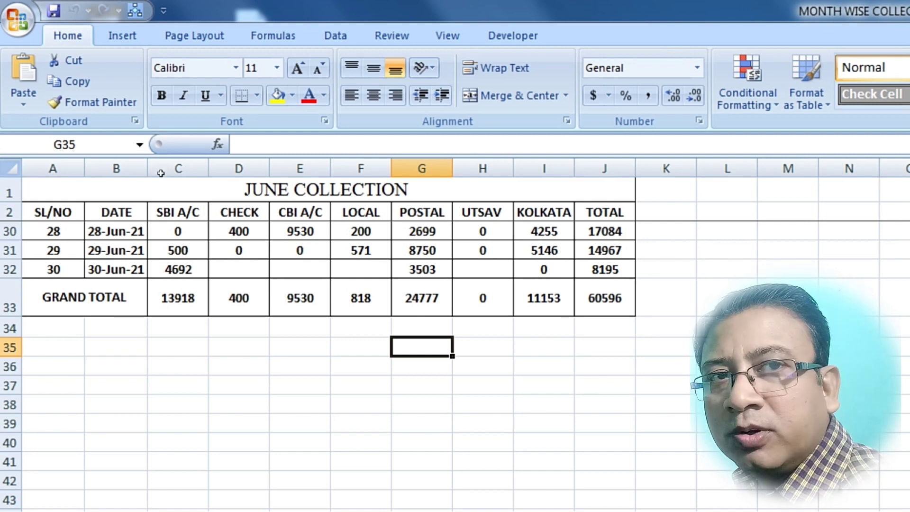
{"action": "scroll", "coordinate": [166, 159], "scroll_direction": "up", "scroll_amount": 5}
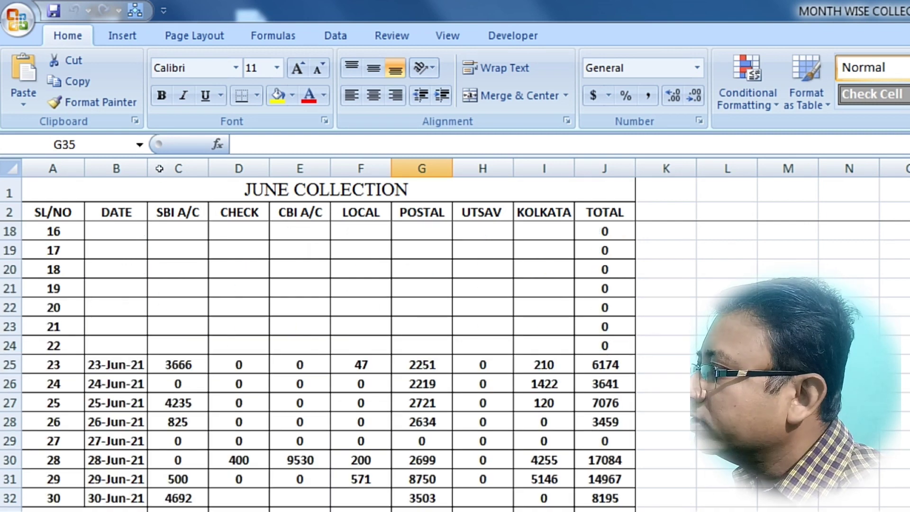
{"action": "scroll", "coordinate": [158, 160], "scroll_direction": "up", "scroll_amount": 2}
{"action": "scroll", "coordinate": [158, 160], "scroll_direction": "up", "scroll_amount": 2}
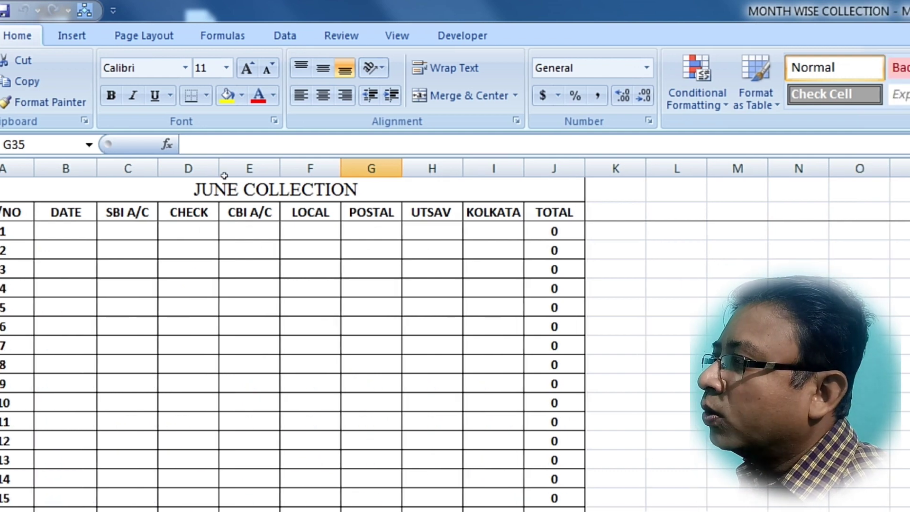
{"action": "left_click", "coordinate": [48, 144]}
{"action": "type", "text": "K5"}
{"action": "key", "text": "Return"}
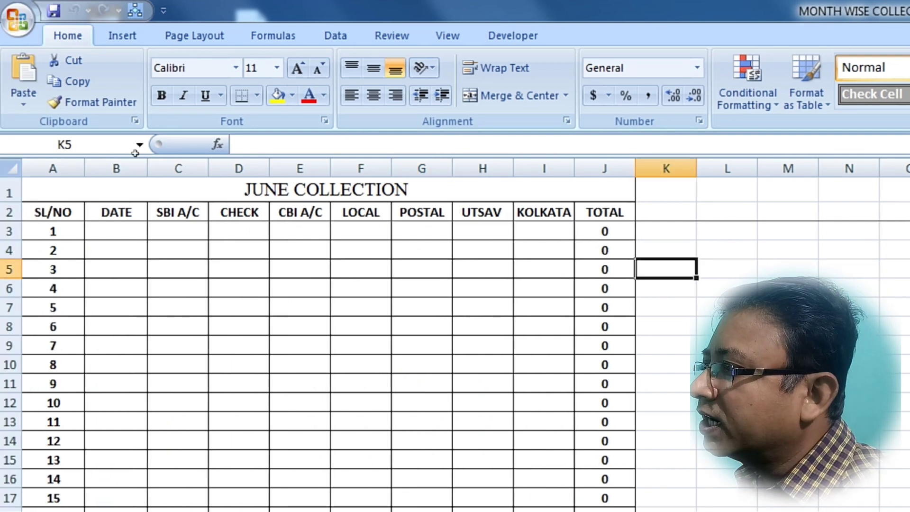
Open the Visual Basic editor for MONTH WISE COLLECTION with Alt+F11.
{"action": "scroll", "coordinate": [122, 153], "scroll_direction": "down", "scroll_amount": 4}
{"action": "scroll", "coordinate": [126, 175], "scroll_direction": "down", "scroll_amount": 3}
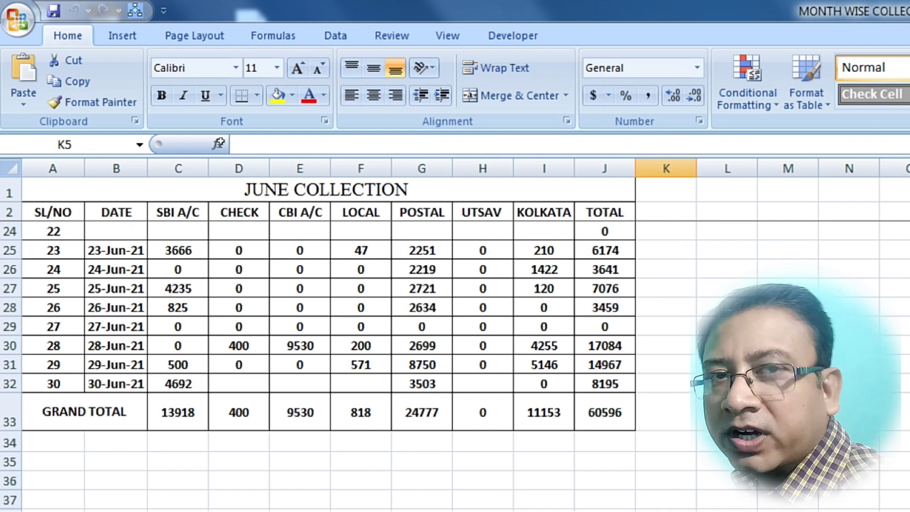
{"action": "left_click", "coordinate": [726, 268]}
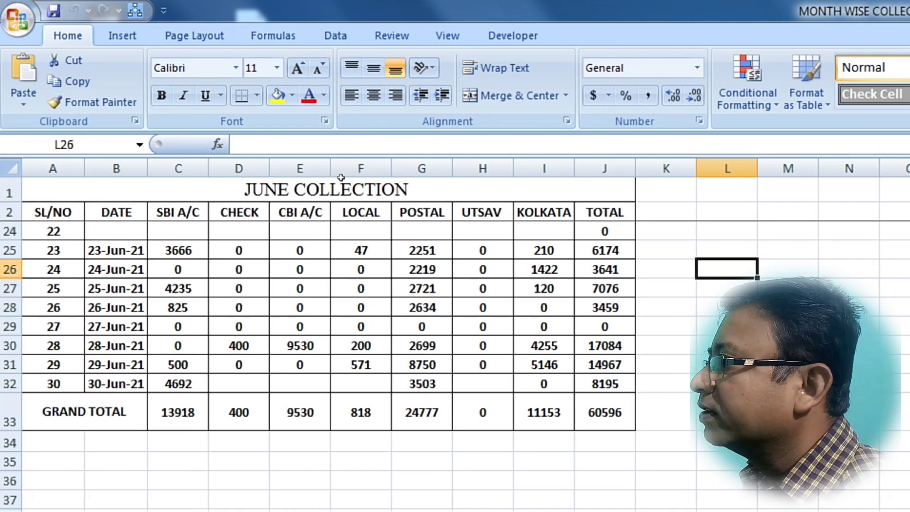
{"action": "key", "text": "alt+F11"}
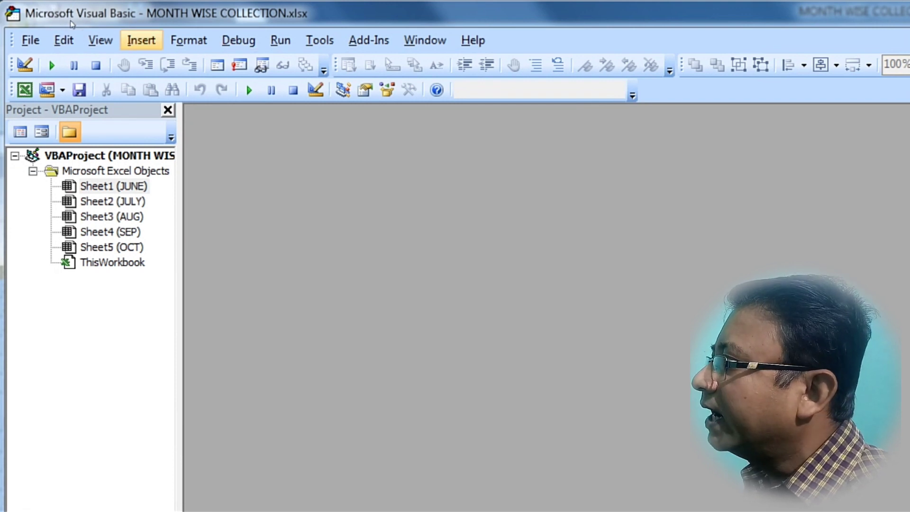
{"action": "key", "text": "alt+i"}
{"action": "key", "text": "Down"}
{"action": "key", "text": "Down"}
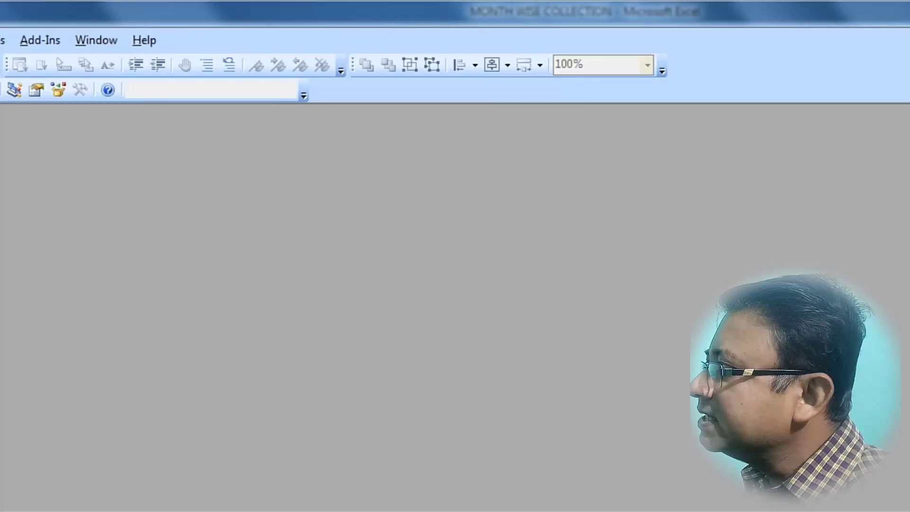
{"action": "key", "text": "alt+F11"}
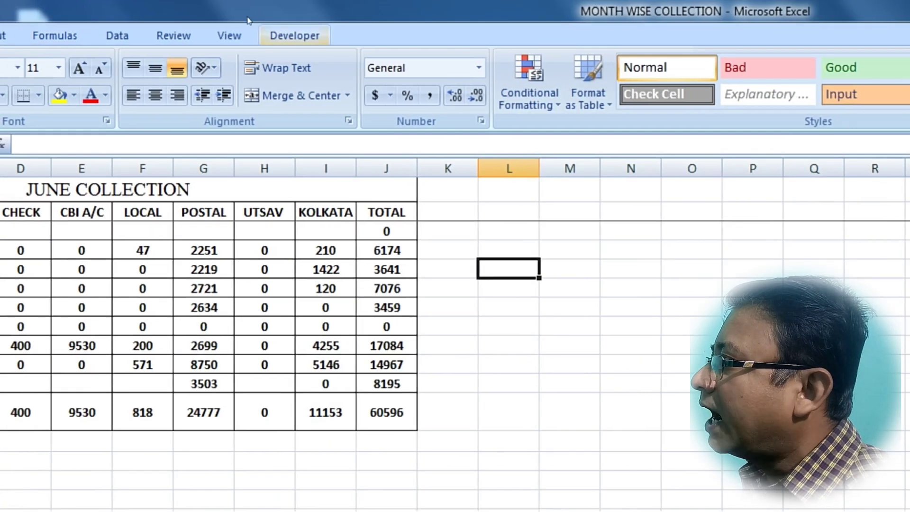
{"action": "left_click", "coordinate": [289, 36]}
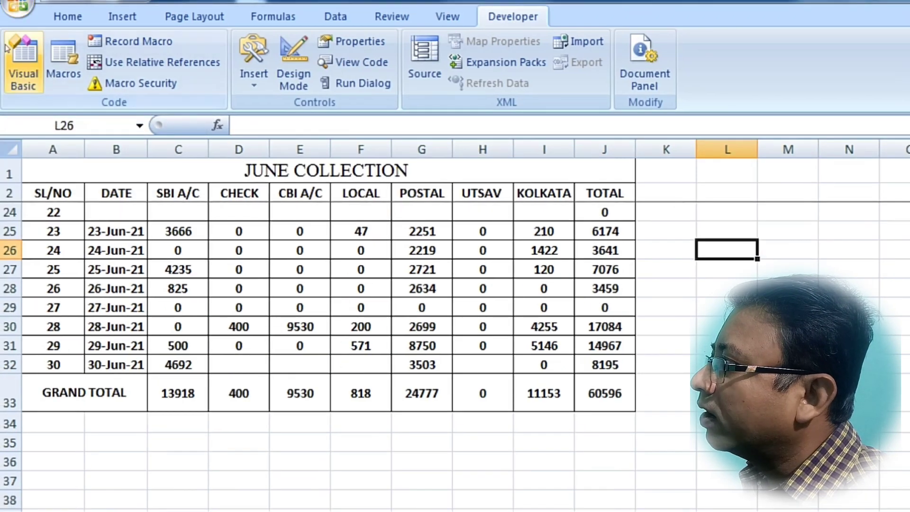
{"action": "left_click", "coordinate": [10, 45]}
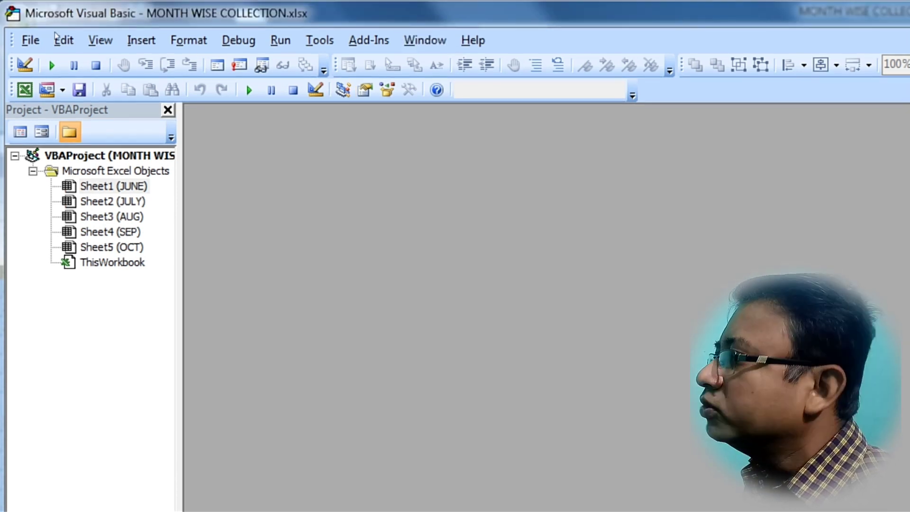
Insert Module1 and paste the SplitWorkbookByWorksheet macro copied from Notepad into it.
{"action": "left_click", "coordinate": [141, 40]}
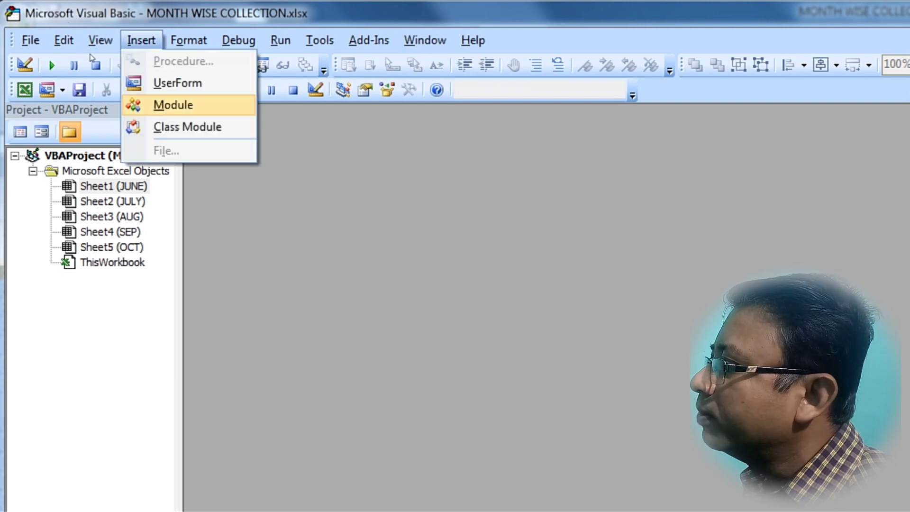
{"action": "key", "text": "Return"}
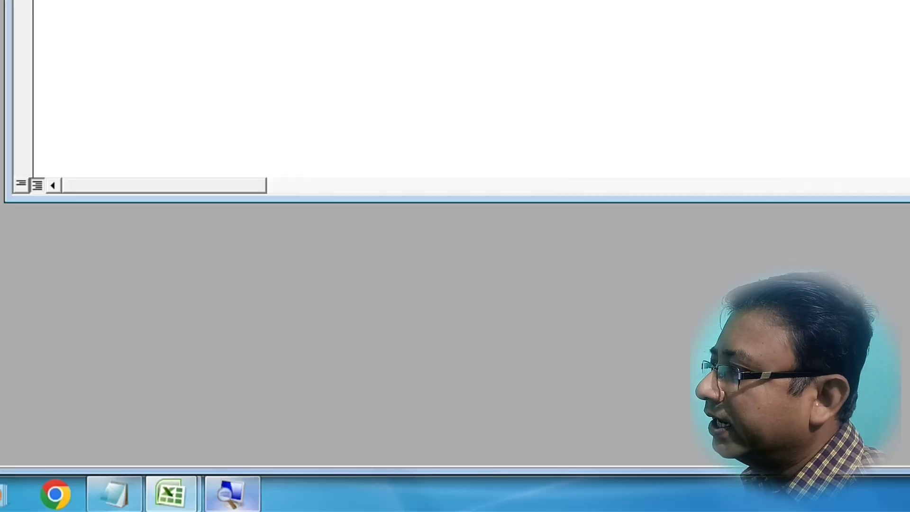
{"action": "left_click", "coordinate": [113, 493]}
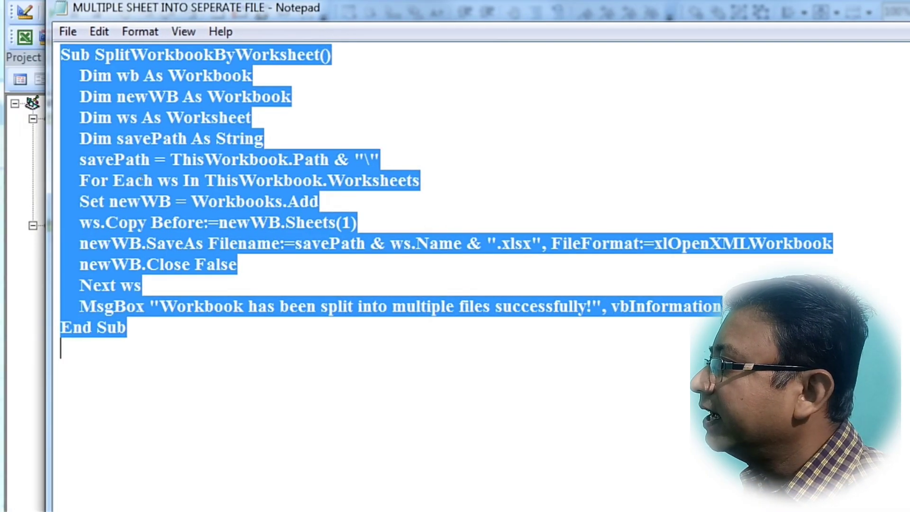
{"action": "left_click_drag", "start_coordinate": [61, 351], "coordinate": [61, 54]}
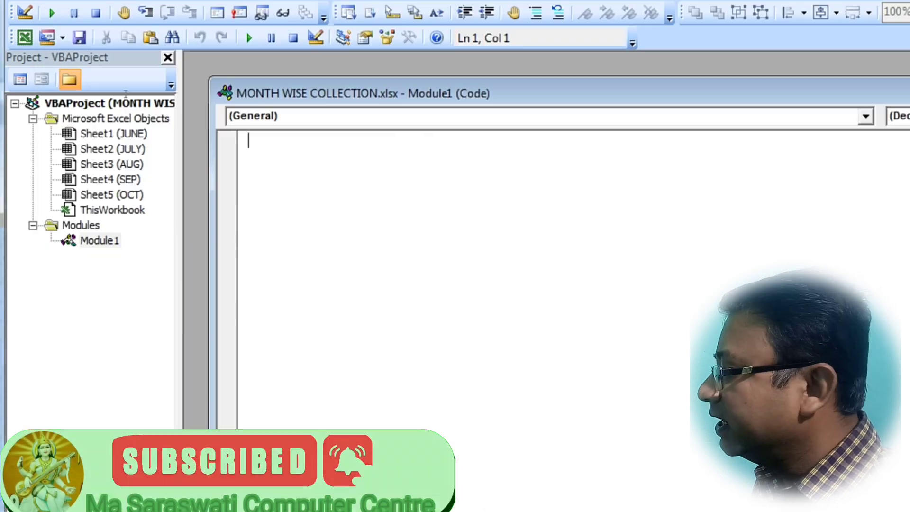
{"action": "key", "text": "alt+Tab"}
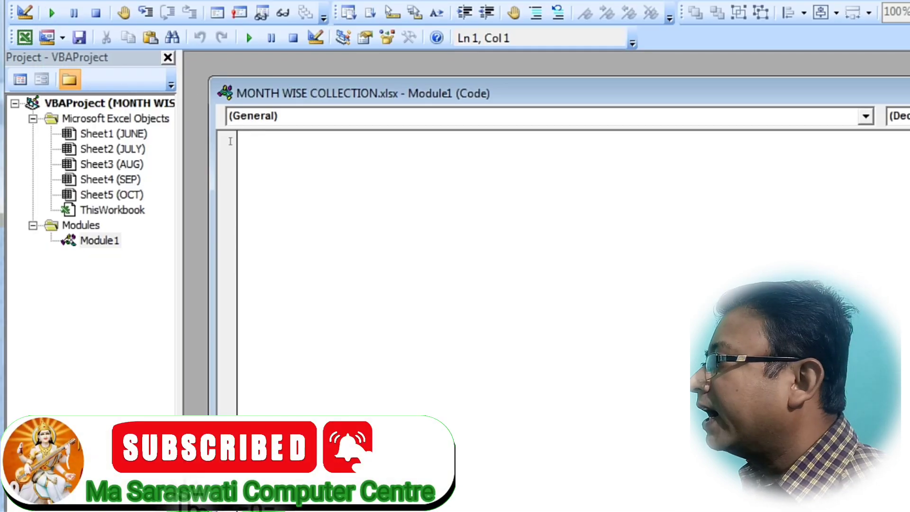
{"action": "key", "text": "ctrl+v"}
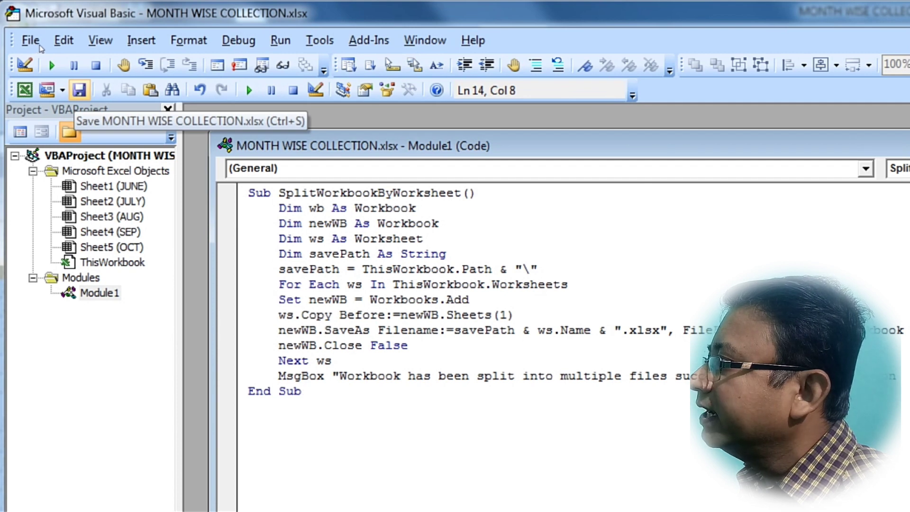
Save as Excel Macro-Enabled Workbook 'MONTH WISE COLLECTION 1.xlsm' and return to Excel.
{"action": "key", "text": "ctrl+s"}
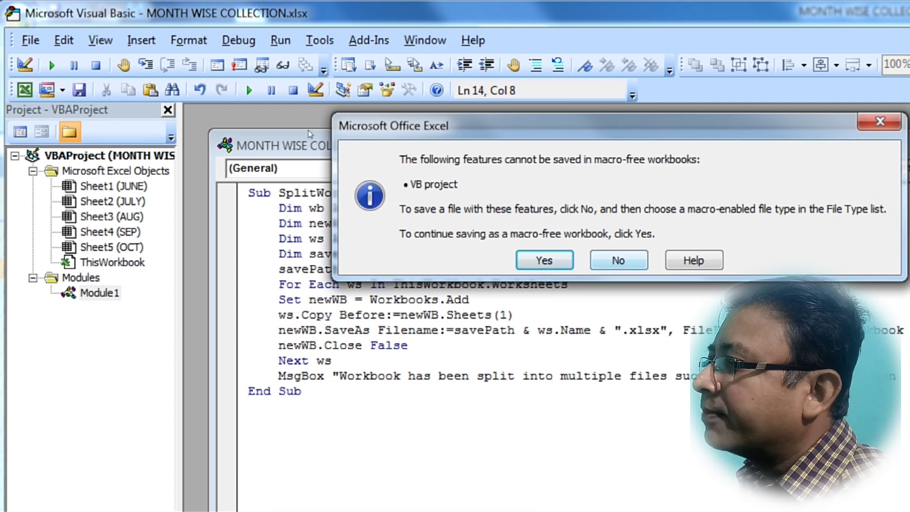
{"action": "key", "text": "n"}
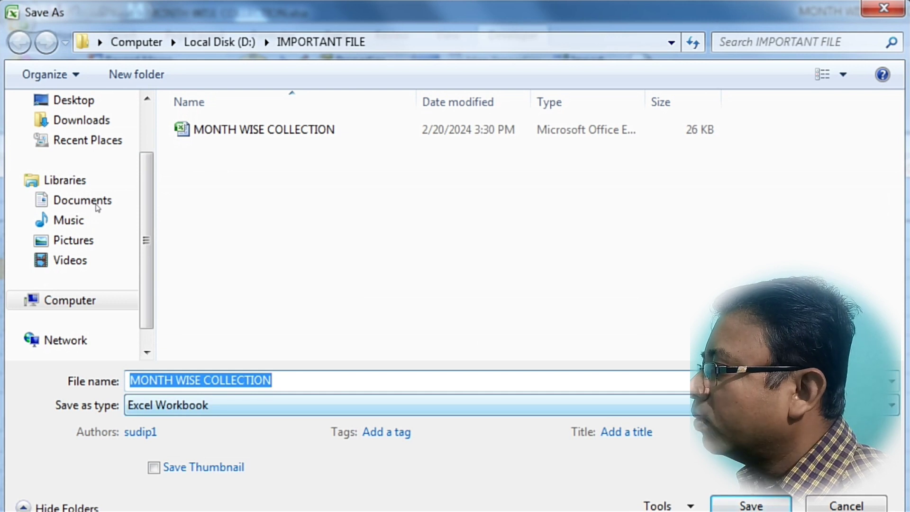
{"action": "key", "text": "Tab"}
{"action": "key", "text": "alt+Down"}
{"action": "key", "text": "Down"}
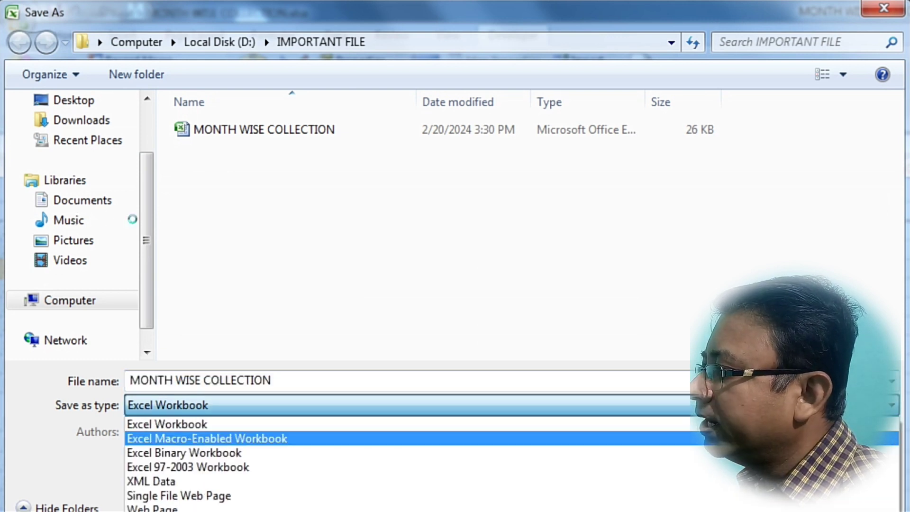
{"action": "key", "text": "Return"}
{"action": "key", "text": "shift+Tab"}
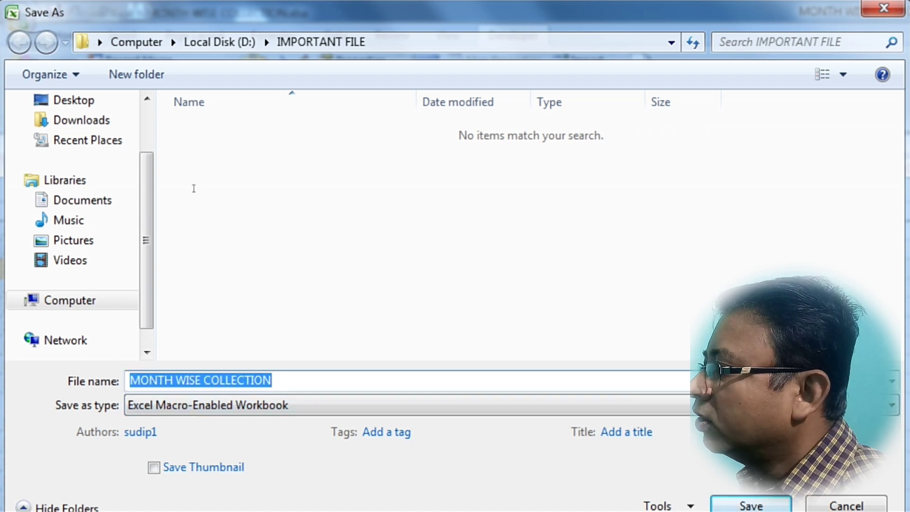
{"action": "key", "text": "End"}
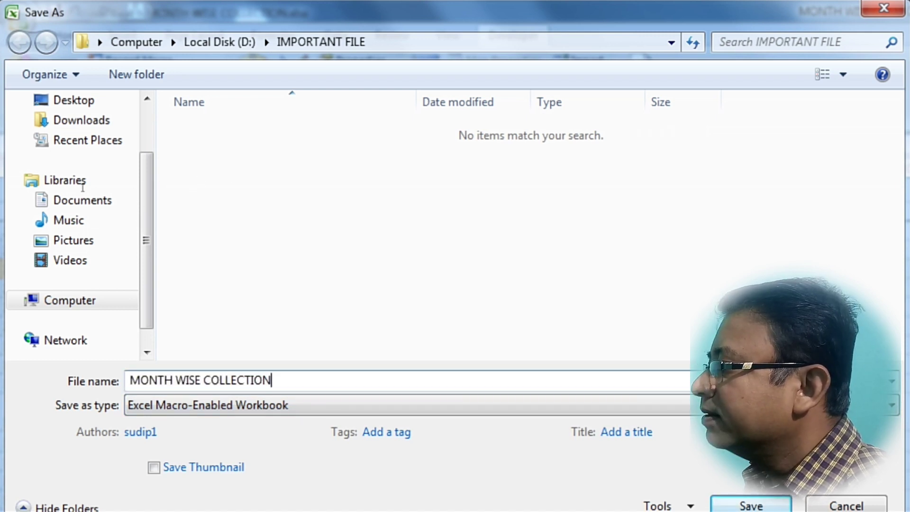
{"action": "type", "text": "1"}
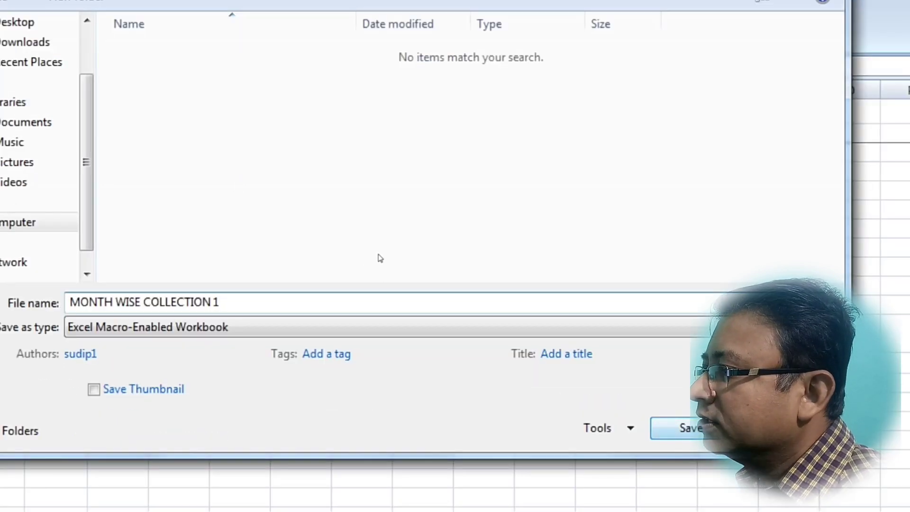
{"action": "key", "text": "Return"}
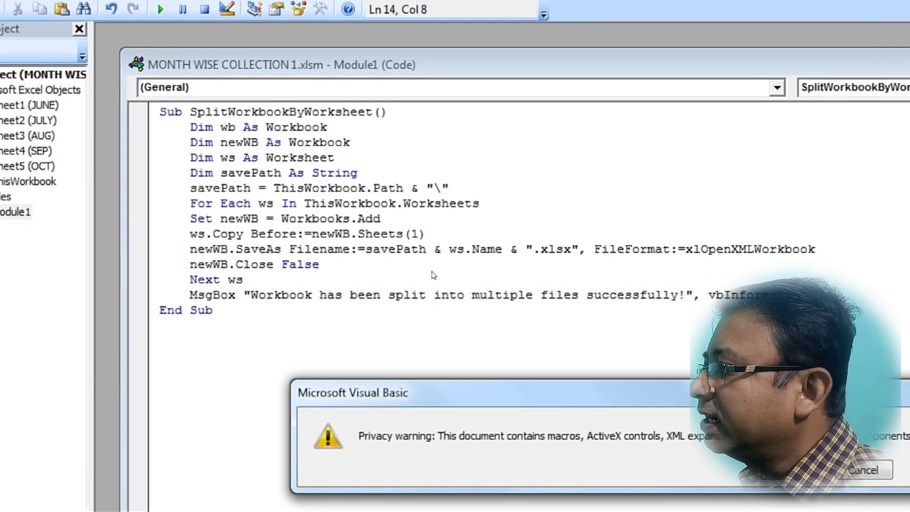
{"action": "key", "text": "Return"}
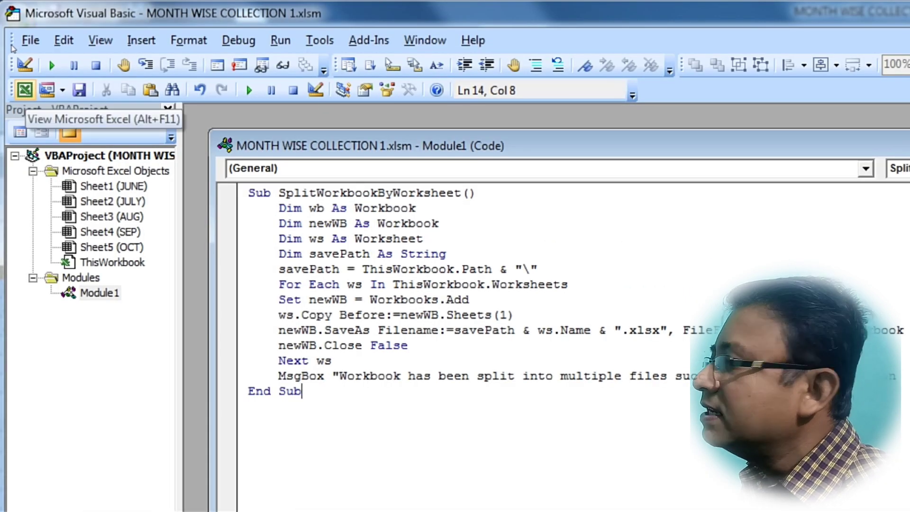
{"action": "left_click", "coordinate": [25, 90]}
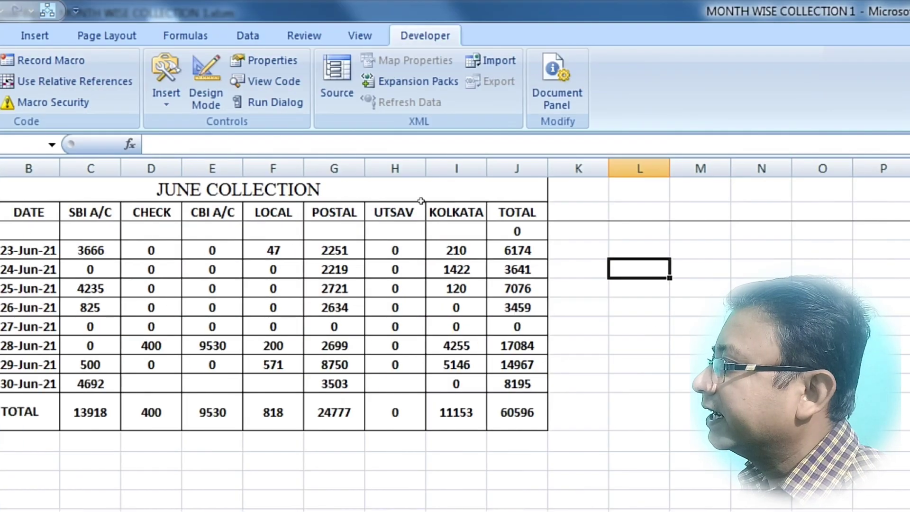
Choose the Rounded Rectangle from the Insert Shapes gallery.
{"action": "key", "text": "Right"}
{"action": "key", "text": "Right"}
{"action": "key", "text": "Left"}
{"action": "key", "text": "Left"}
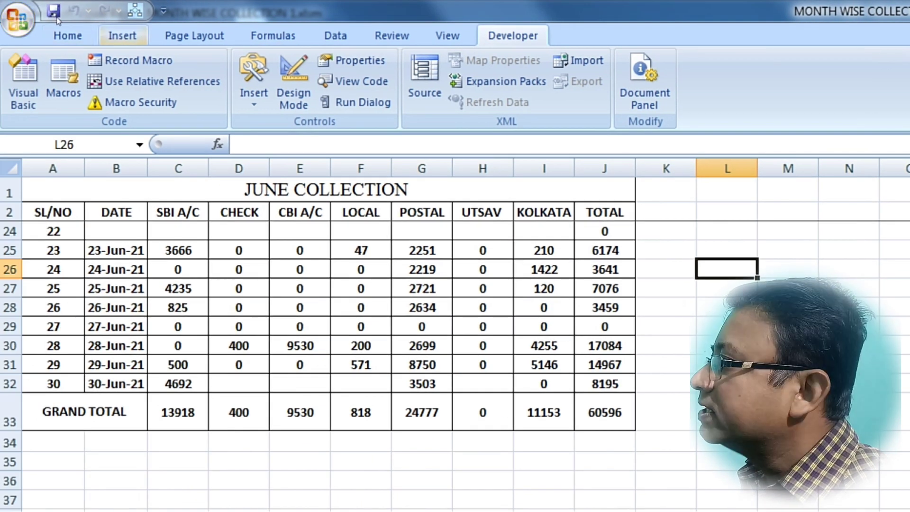
{"action": "left_click", "coordinate": [122, 35]}
{"action": "left_click", "coordinate": [208, 81]}
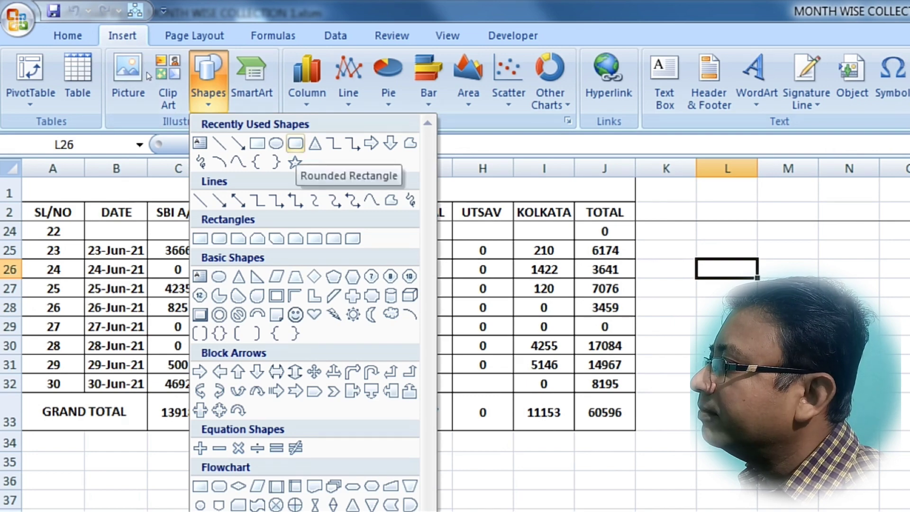
{"action": "left_click", "coordinate": [295, 143]}
Draw the rectangle near column L and label it 'convert multiple sheet into seperate file'.
{"action": "left_click_drag", "start_coordinate": [691, 262], "coordinate": [848, 309]}
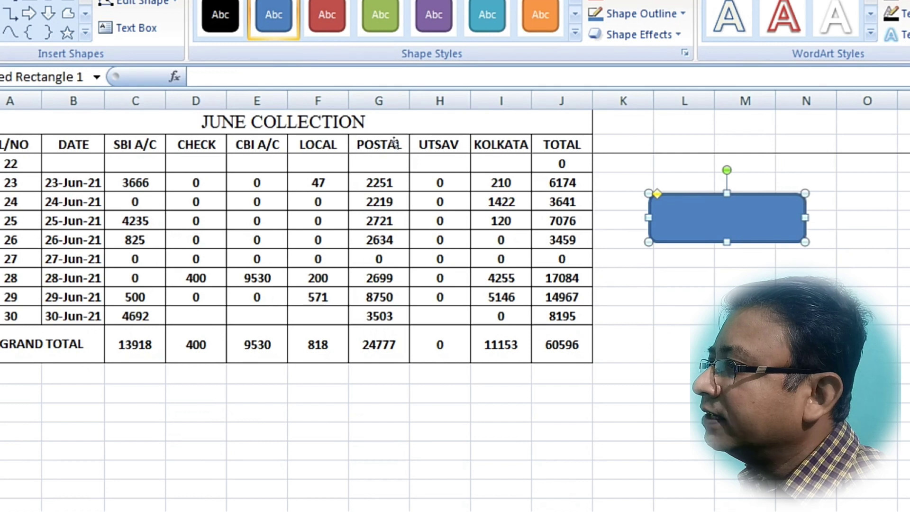
{"action": "key", "text": "shift+F10"}
{"action": "key", "text": "Escape"}
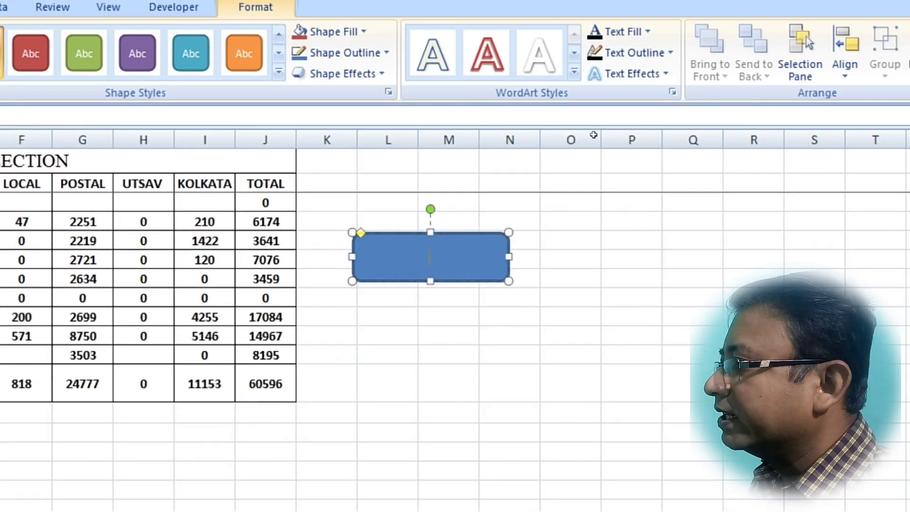
{"action": "type", "text": "con"}
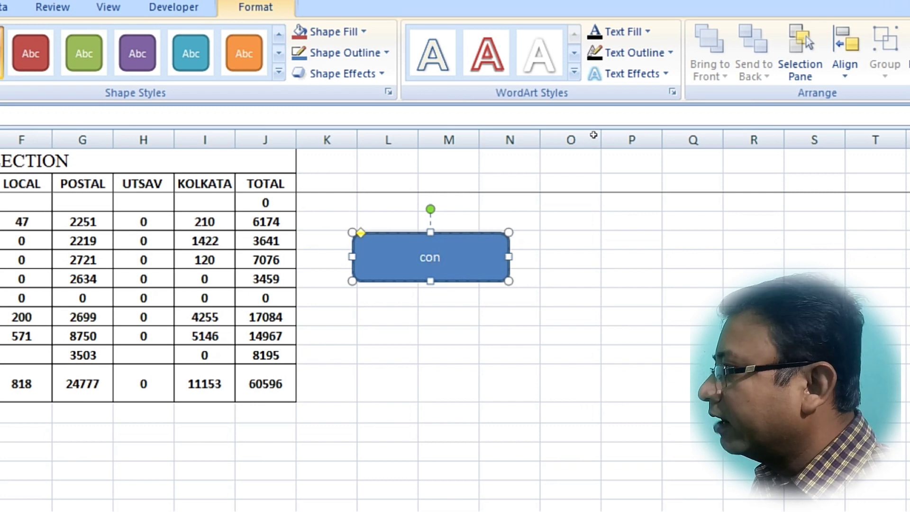
{"action": "type", "text": "vert"}
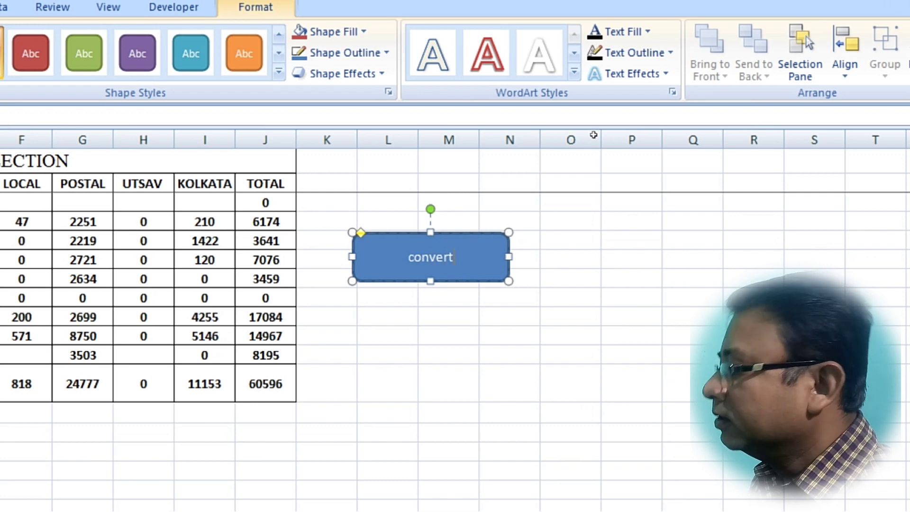
{"action": "type", "text": " multi"}
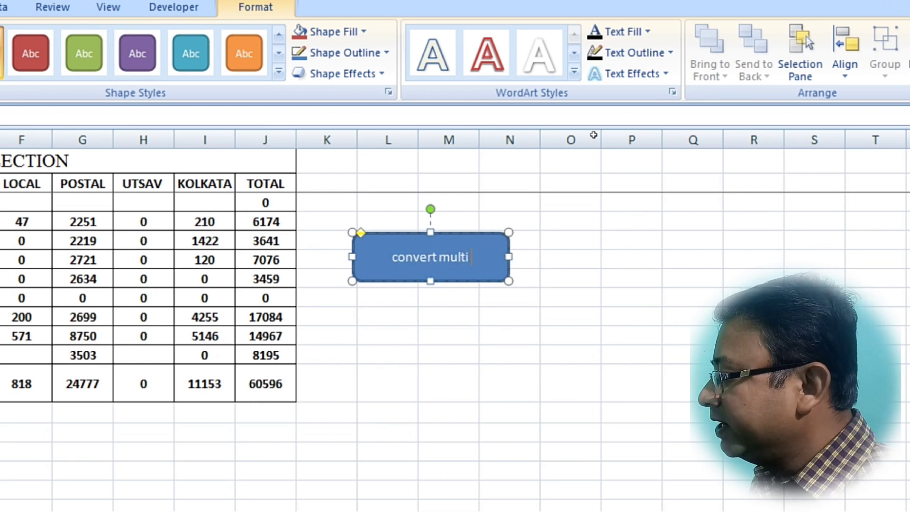
{"action": "type", "text": "ple sheet"}
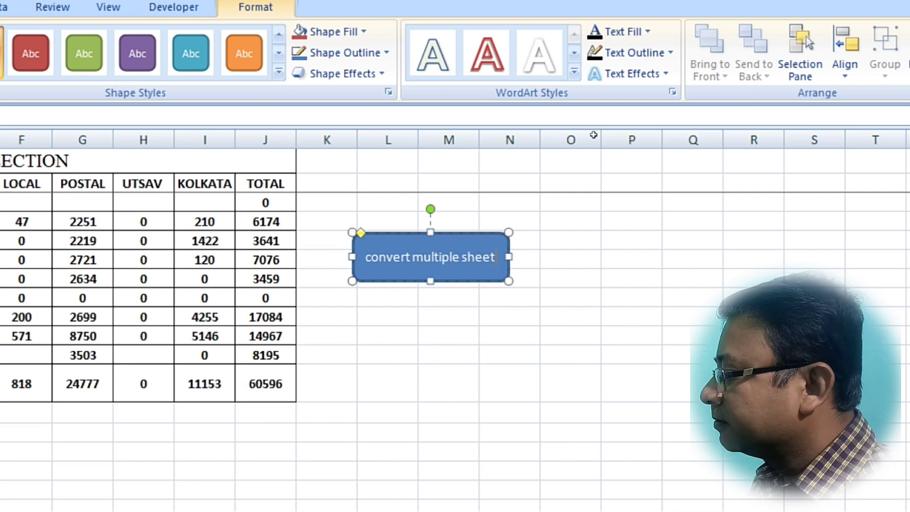
{"action": "type", "text": " into"}
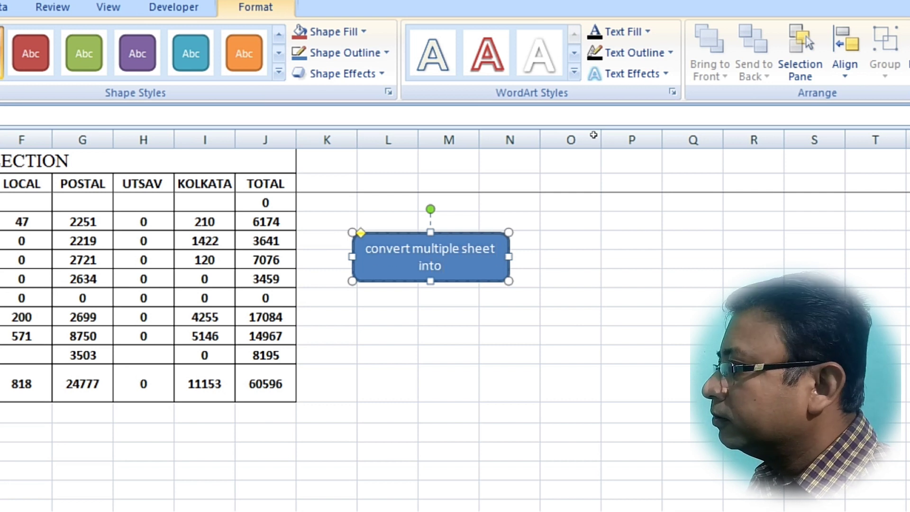
{"action": "type", "text": " seperate"}
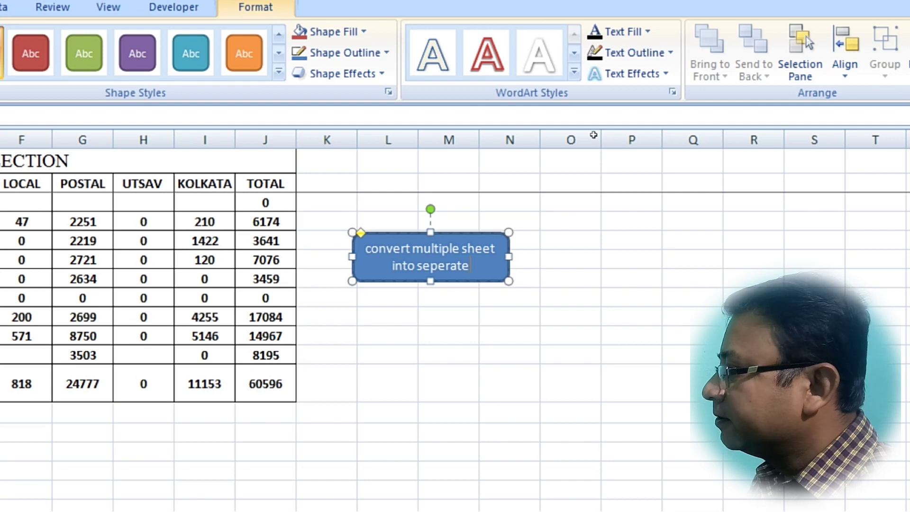
{"action": "type", "text": " file"}
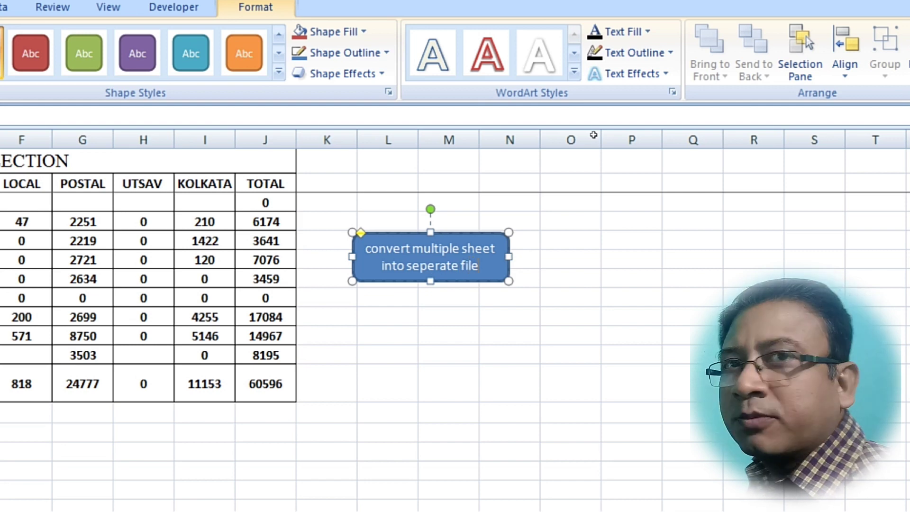
{"action": "key", "text": "ctrl+shift+Left"}
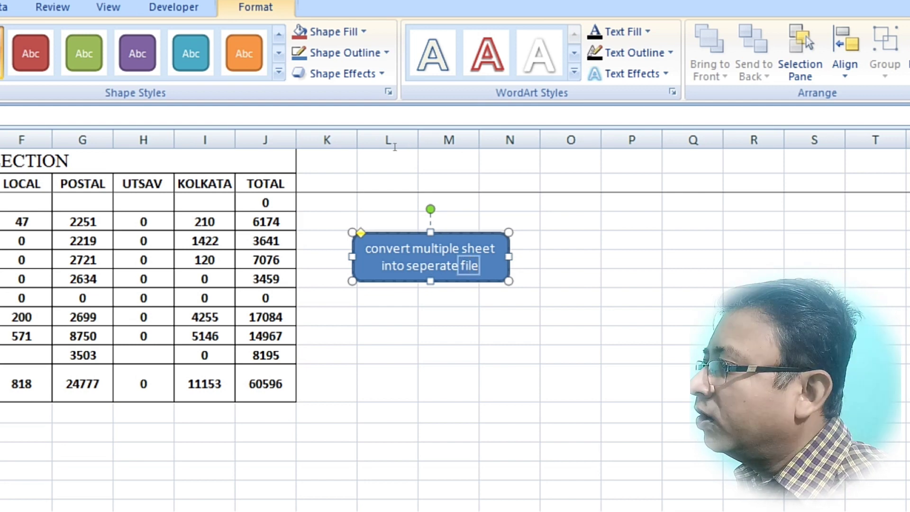
{"action": "key", "text": "ctrl+a"}
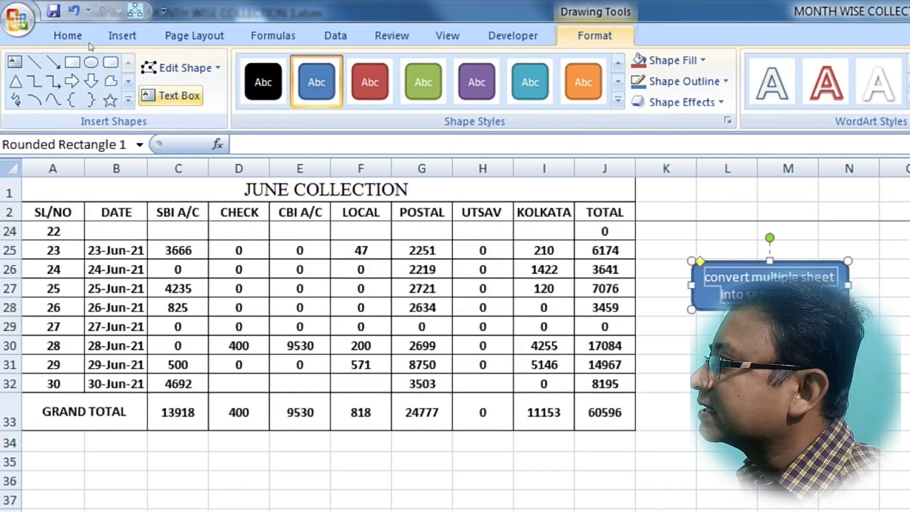
Format the shape's label in Times New Roman at size 25.
{"action": "left_click", "coordinate": [83, 36]}
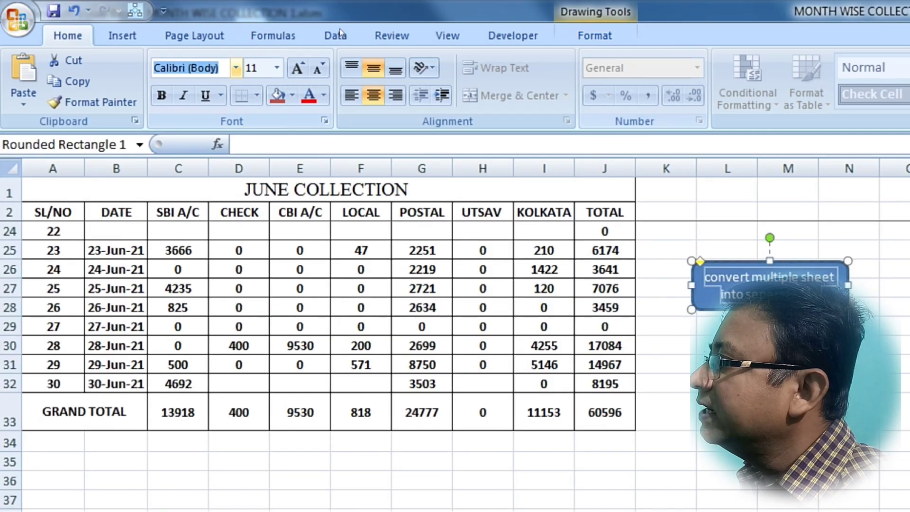
{"action": "type", "text": "Times New Roman"}
{"action": "key", "text": "Tab"}
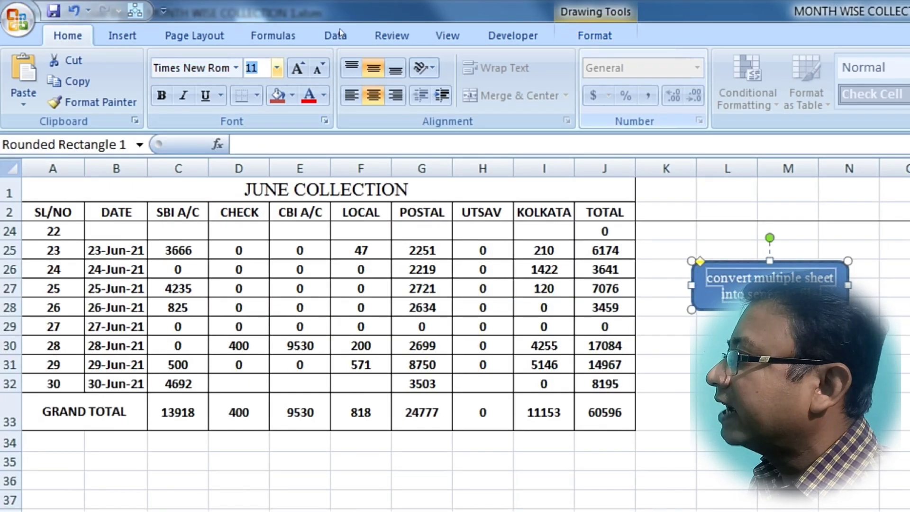
{"action": "type", "text": "25"}
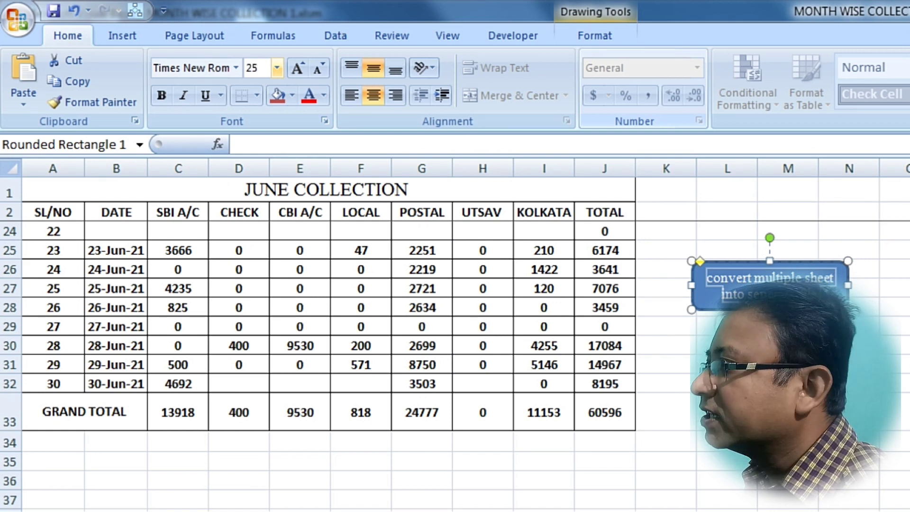
{"action": "key", "text": "Return"}
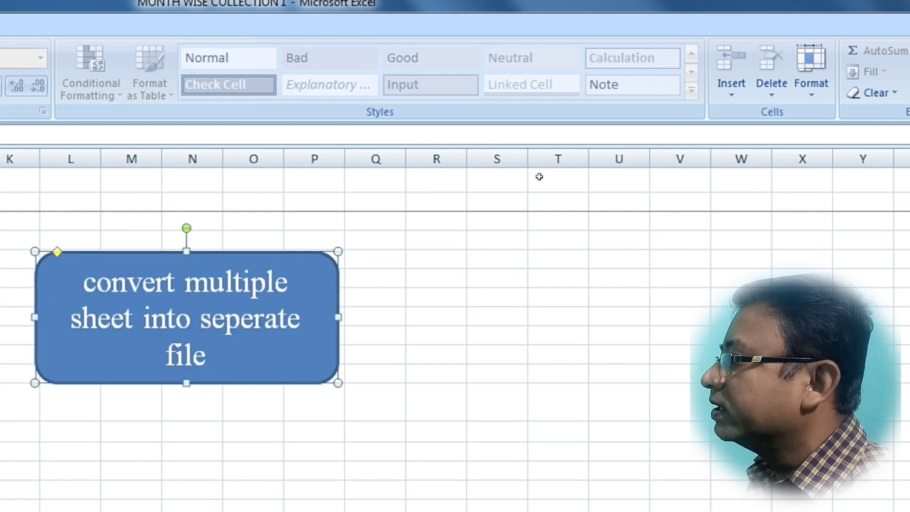
{"action": "key", "text": "Escape"}
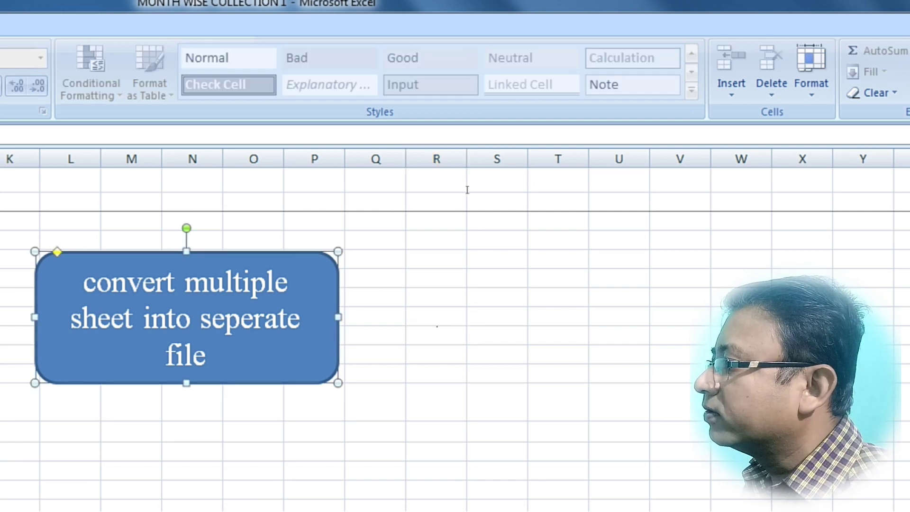
Assign the SplitWorkbookByWorksheet macro to the rounded rectangle shape.
{"action": "key", "text": "shift+F10"}
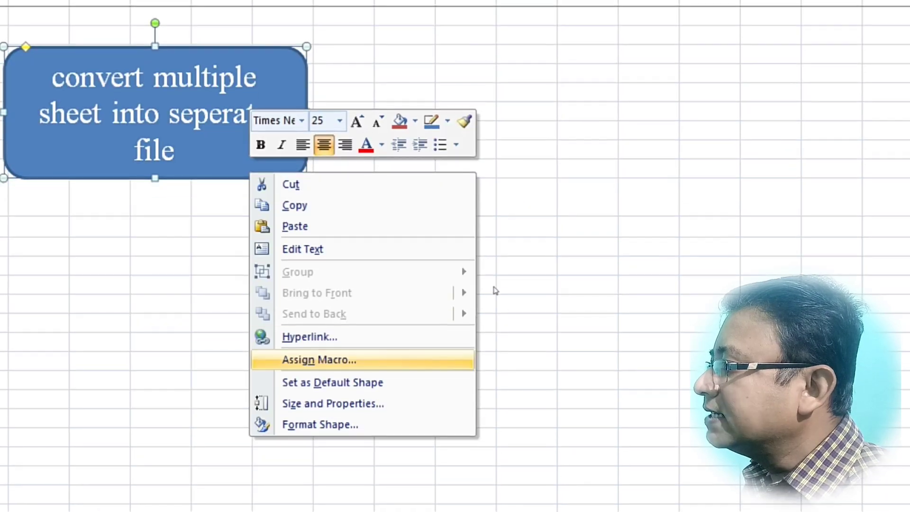
{"action": "key", "text": "Return"}
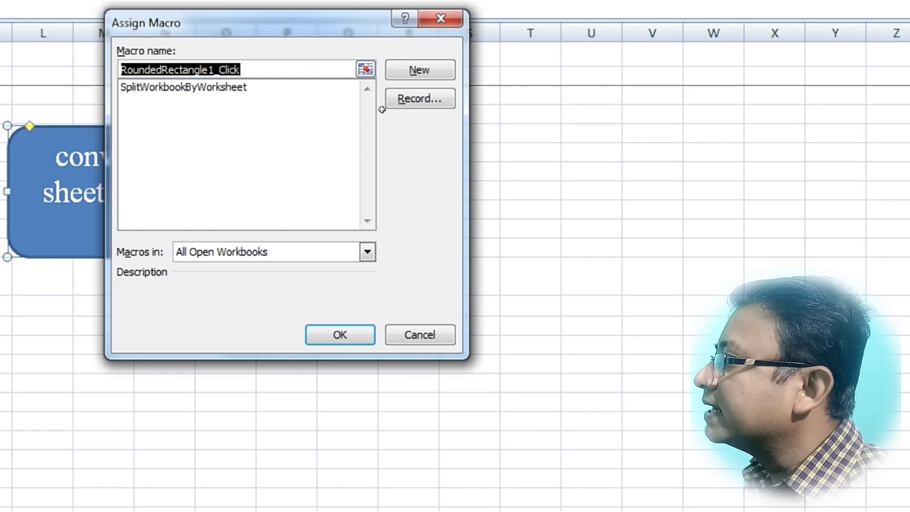
{"action": "key", "text": "Down"}
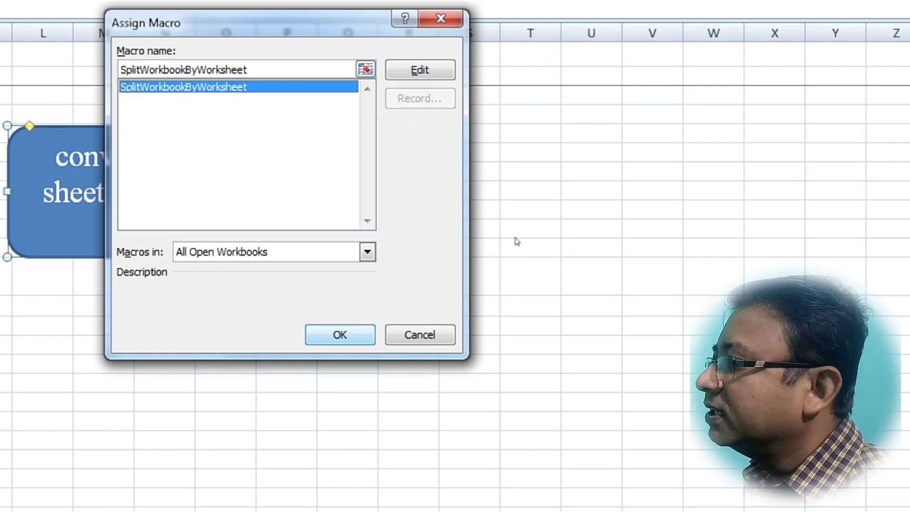
{"action": "key", "text": "Return"}
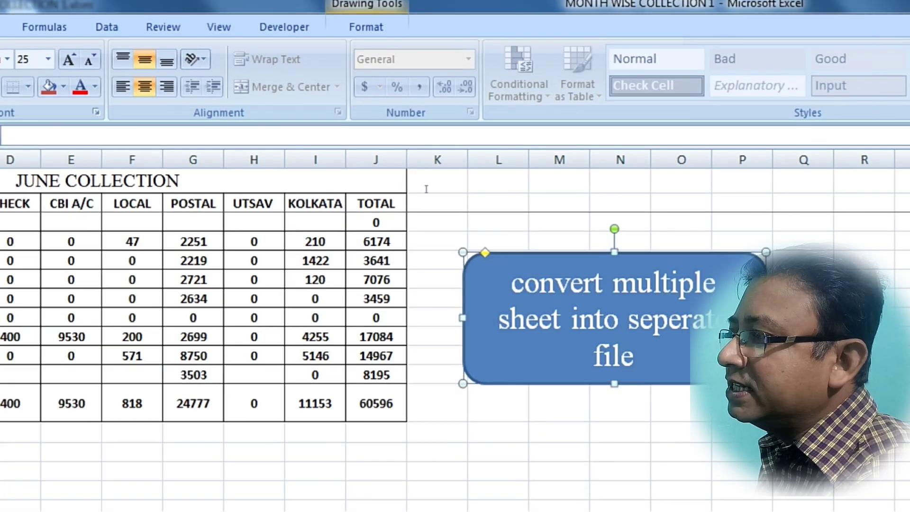
{"action": "key", "text": "Escape"}
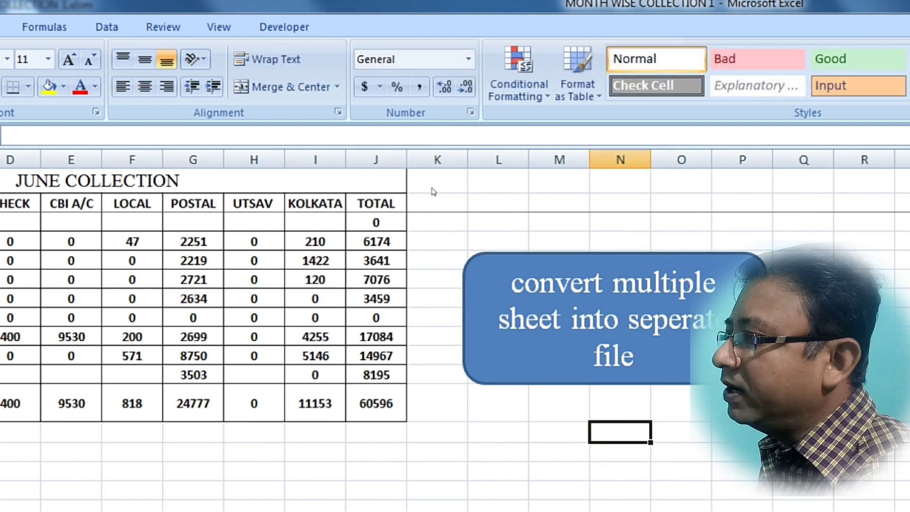
Bring up the IMPORTANT FILE folder in Windows Explorer and restore its window.
{"action": "key", "text": "Right"}
{"action": "key", "text": "Right"}
{"action": "key", "text": "Right"}
{"action": "key", "text": "Up"}
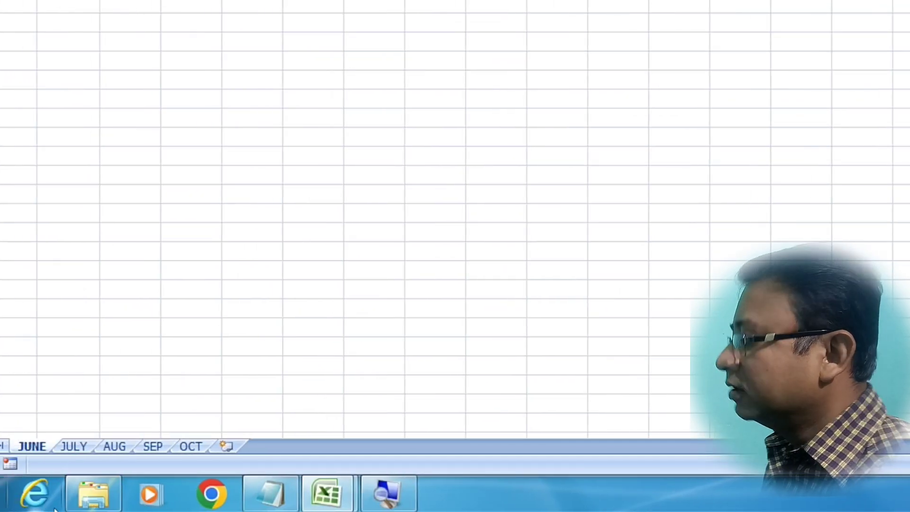
{"action": "left_click", "coordinate": [65, 506]}
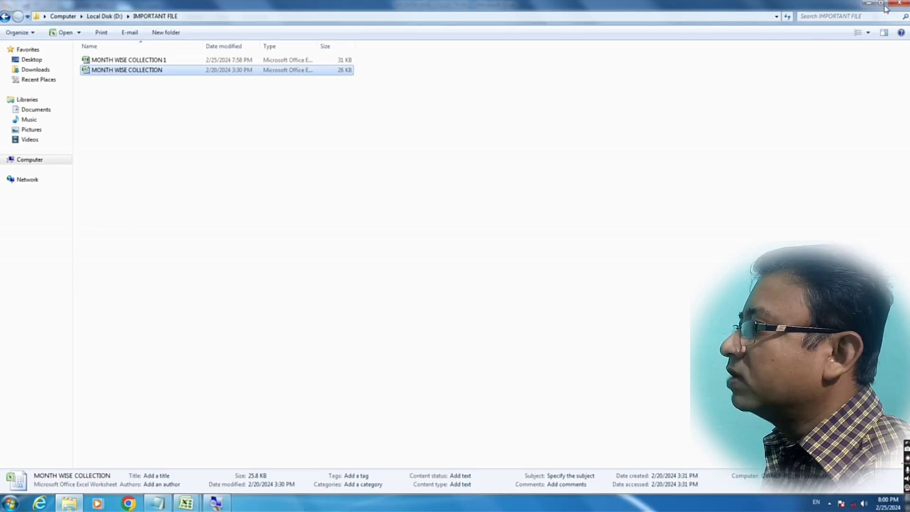
{"action": "left_click", "coordinate": [887, 5]}
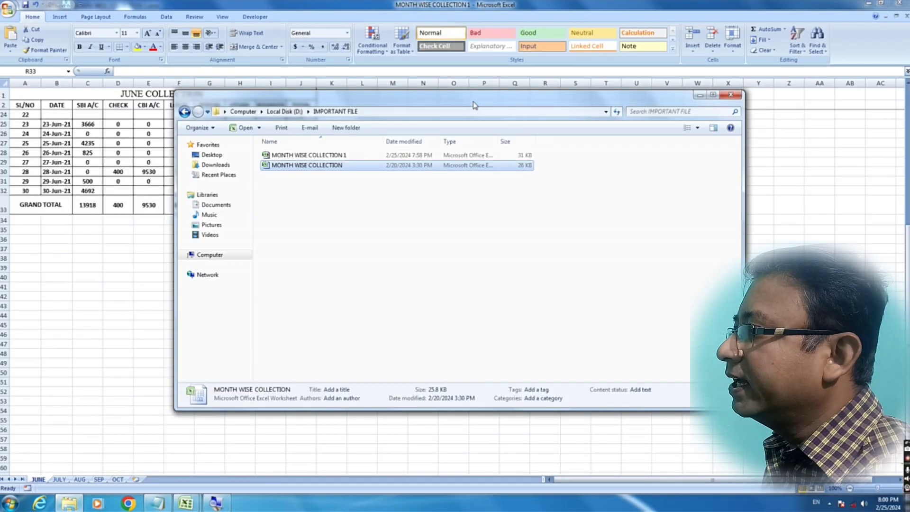
{"action": "left_click_drag", "start_coordinate": [474, 104], "coordinate": [547, 255]}
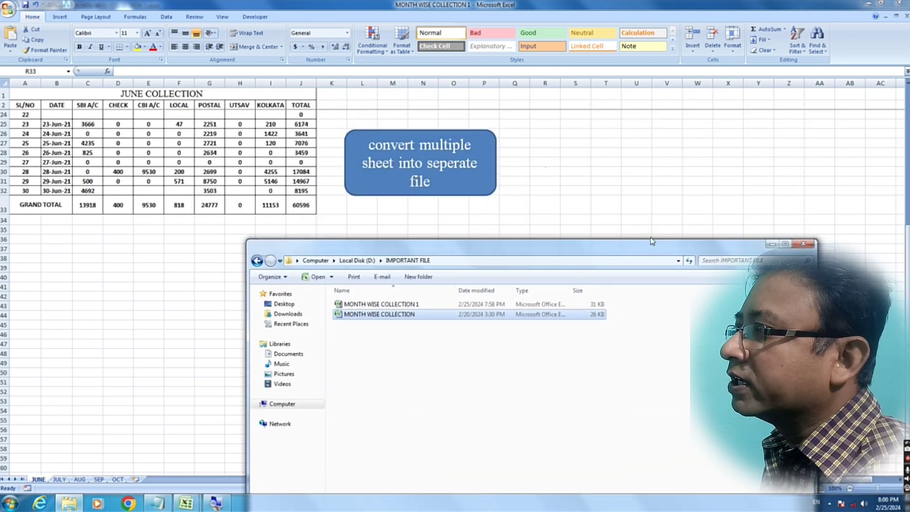
Resize and arrange the Excel and folder windows side by side.
{"action": "left_click", "coordinate": [883, 4]}
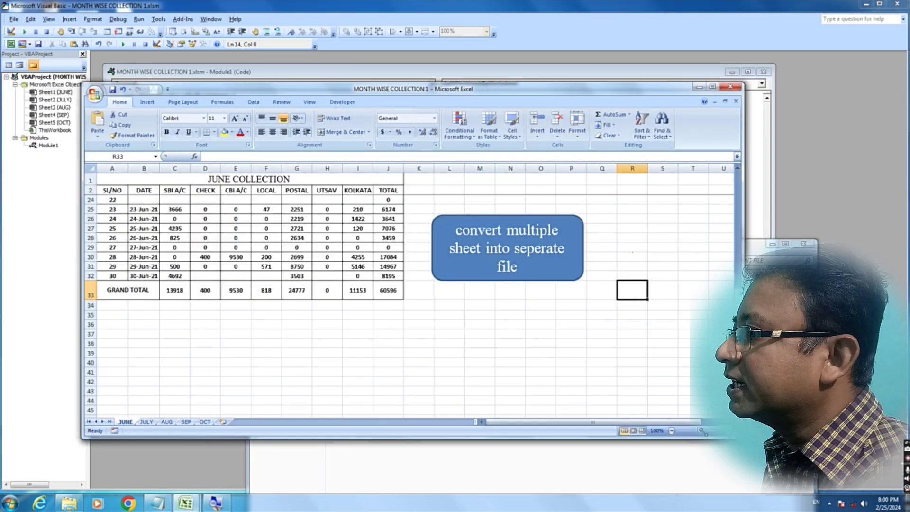
{"action": "left_click_drag", "start_coordinate": [764, 442], "coordinate": [612, 445]}
{"action": "left_click_drag", "start_coordinate": [418, 91], "coordinate": [338, 48]}
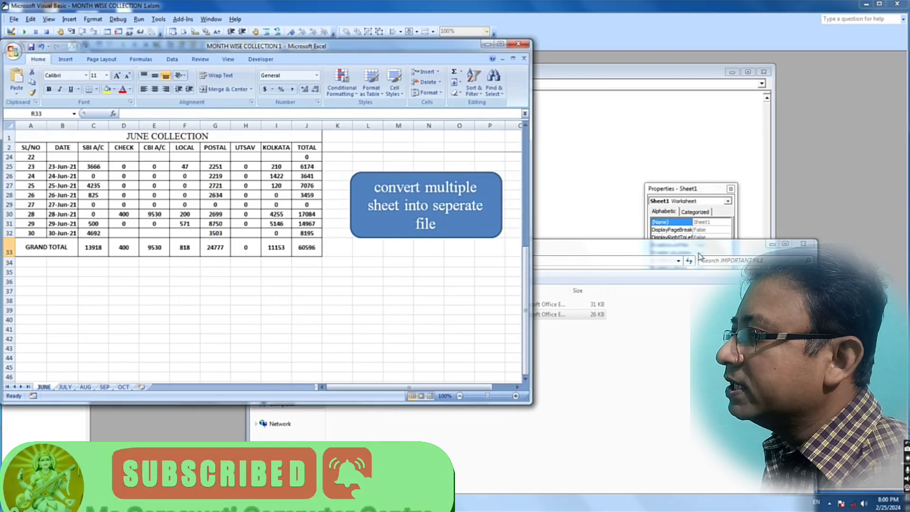
{"action": "mouse_move", "coordinate": [648, 248]}
{"action": "left_mouse_down"}
{"action": "mouse_move", "coordinate": [748, 111]}
{"action": "mouse_move", "coordinate": [667, 102]}
{"action": "left_mouse_up"}
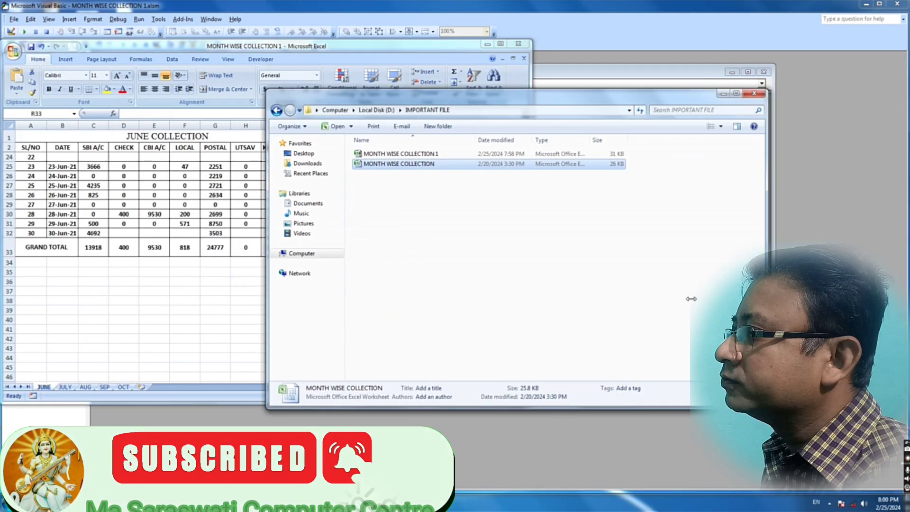
{"action": "left_click_drag", "start_coordinate": [835, 255], "coordinate": [622, 256]}
{"action": "left_click_drag", "start_coordinate": [490, 98], "coordinate": [769, 76]}
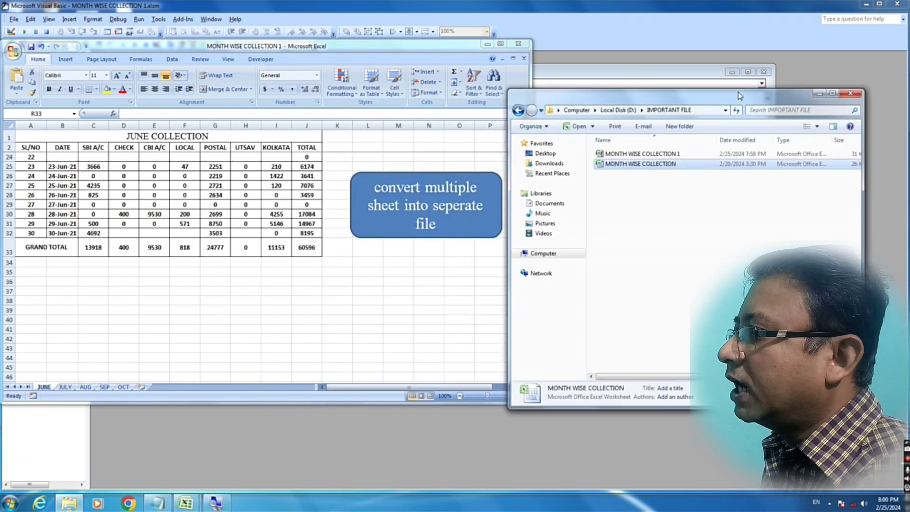
{"action": "left_click", "coordinate": [406, 269]}
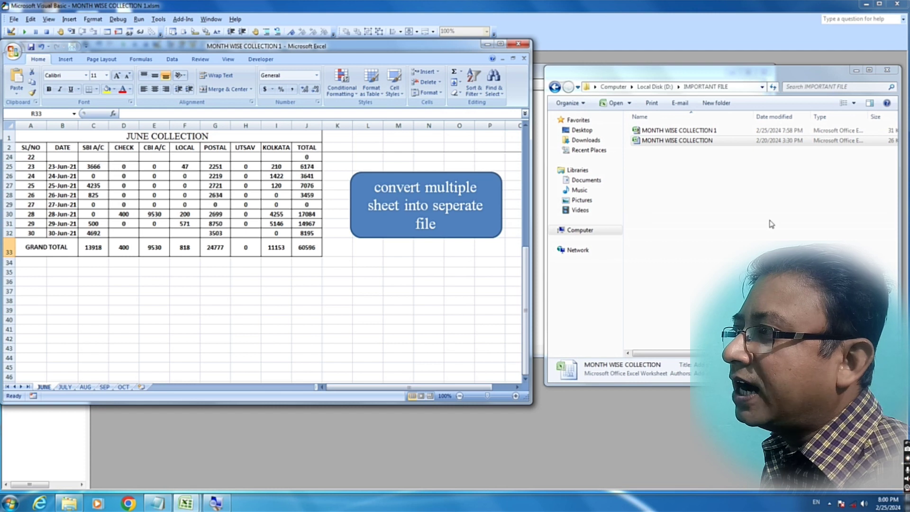
Run the split macro from the shape and dismiss the split-successful message.
{"action": "left_click", "coordinate": [425, 222]}
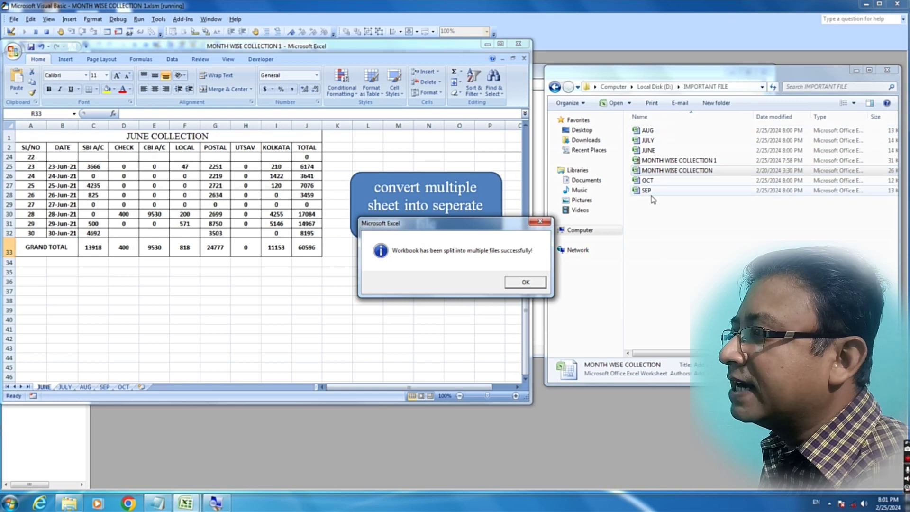
{"action": "left_click", "coordinate": [524, 282]}
{"action": "left_click", "coordinate": [400, 292]}
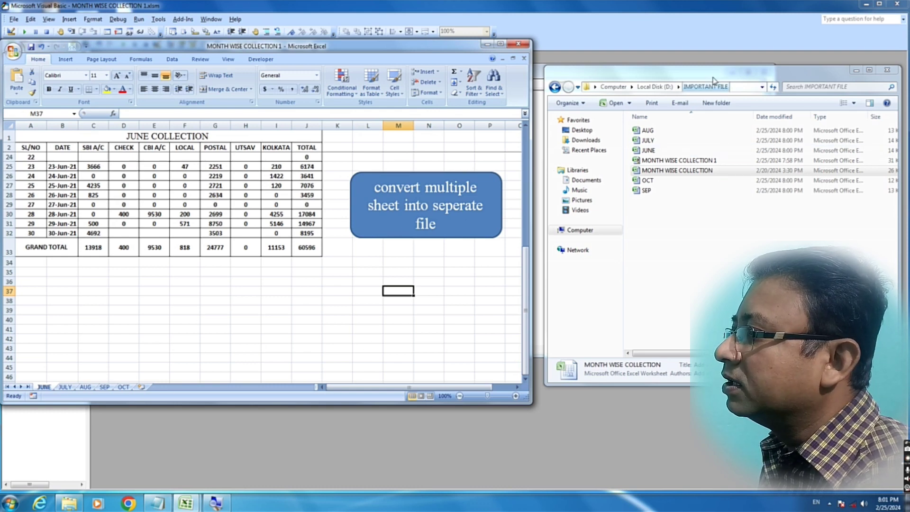
Close the macro workbook, answer the save prompt, and close the Notepad code listing.
{"action": "left_click_drag", "start_coordinate": [706, 71], "coordinate": [332, 56]}
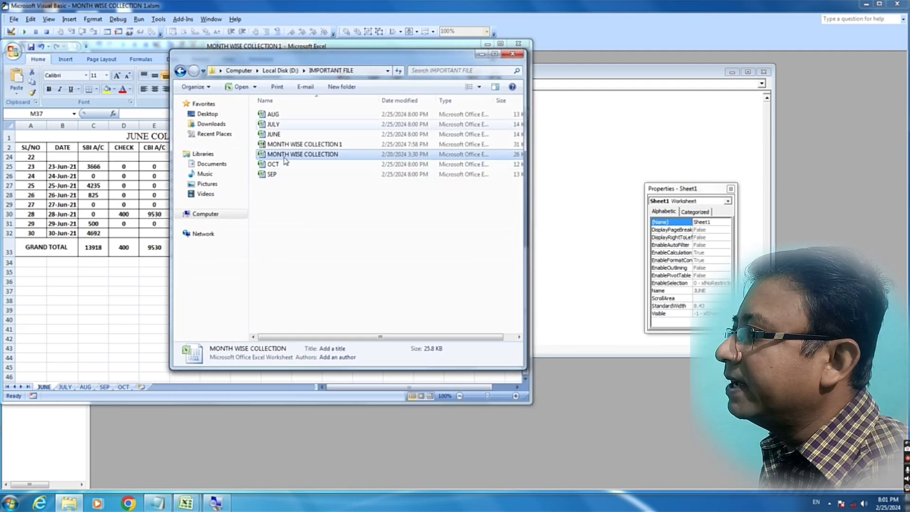
{"action": "mouse_move", "coordinate": [371, 61]}
{"action": "left_mouse_down"}
{"action": "mouse_move", "coordinate": [856, 154]}
{"action": "mouse_move", "coordinate": [781, 117]}
{"action": "left_mouse_up"}
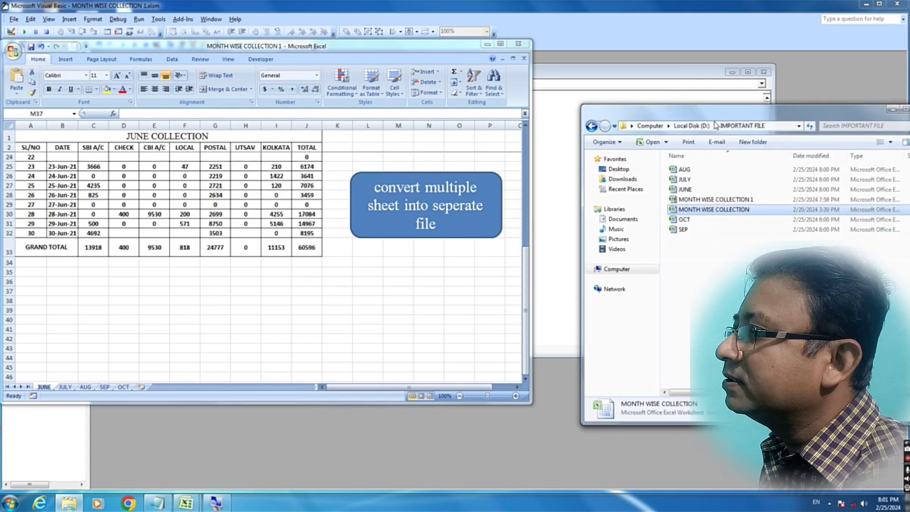
{"action": "left_click", "coordinate": [517, 43]}
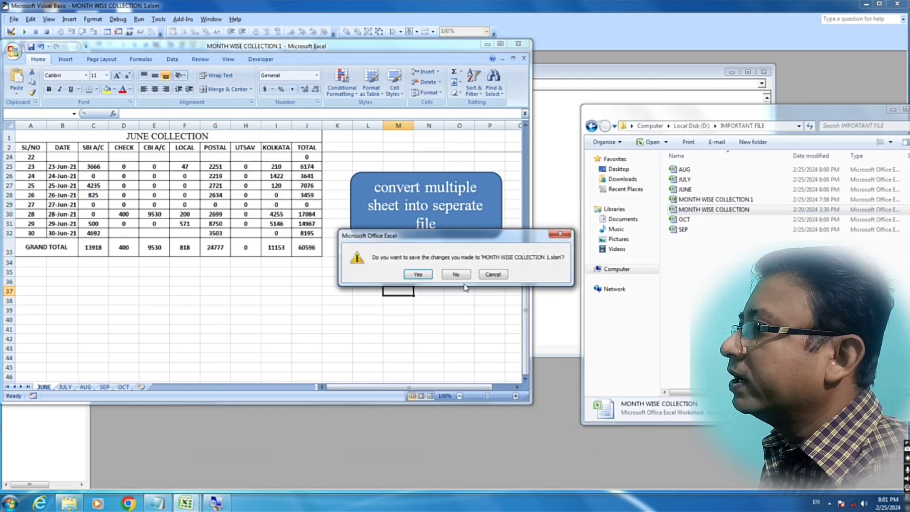
{"action": "left_click", "coordinate": [459, 274]}
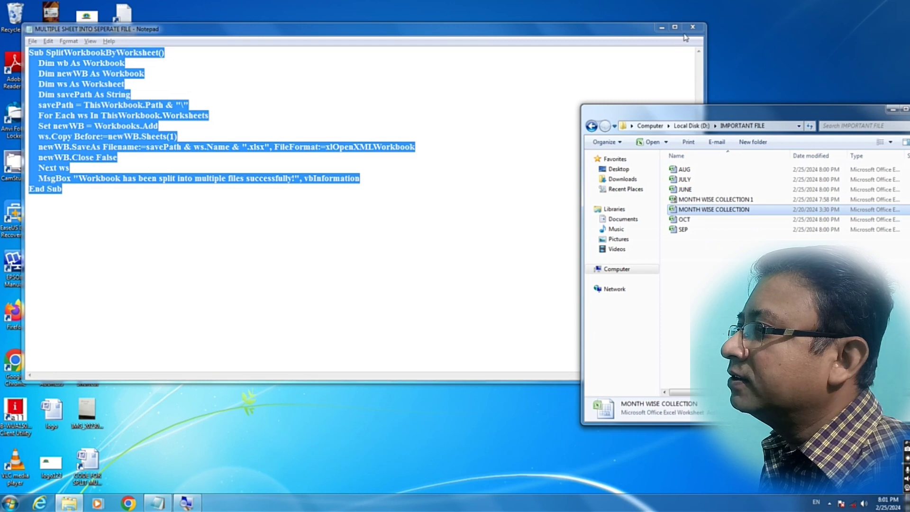
{"action": "left_click", "coordinate": [693, 27]}
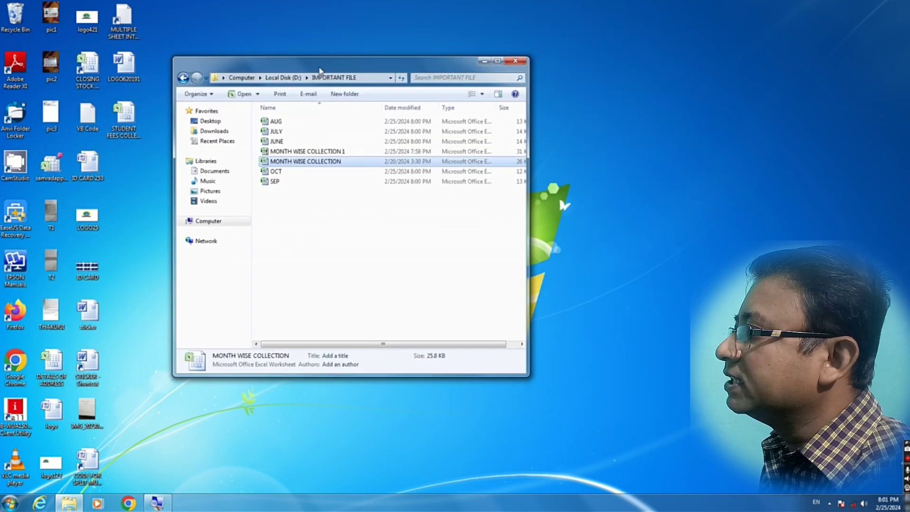
{"action": "left_click_drag", "start_coordinate": [736, 118], "coordinate": [321, 70]}
Open the AUG workbook full-screen and scroll through the AUGUST COLLECTION table.
{"action": "double_click", "coordinate": [493, 65]}
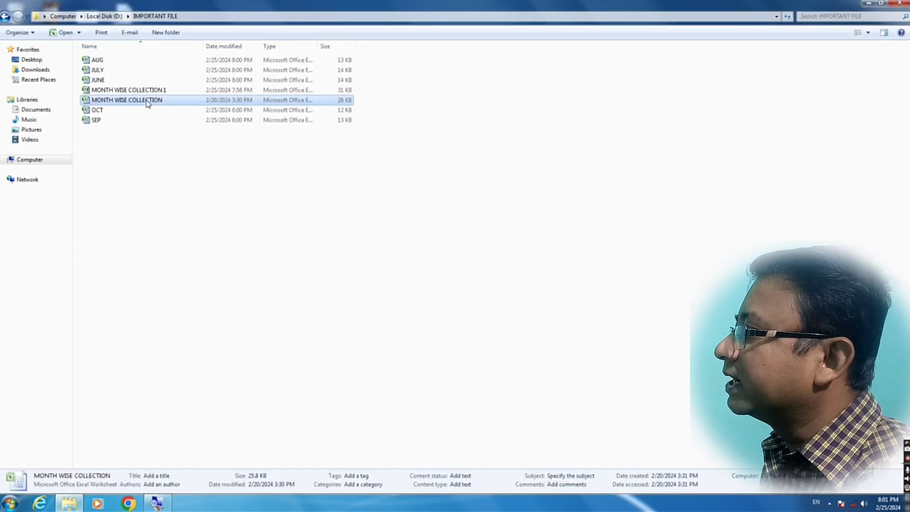
{"action": "double_click", "coordinate": [109, 64]}
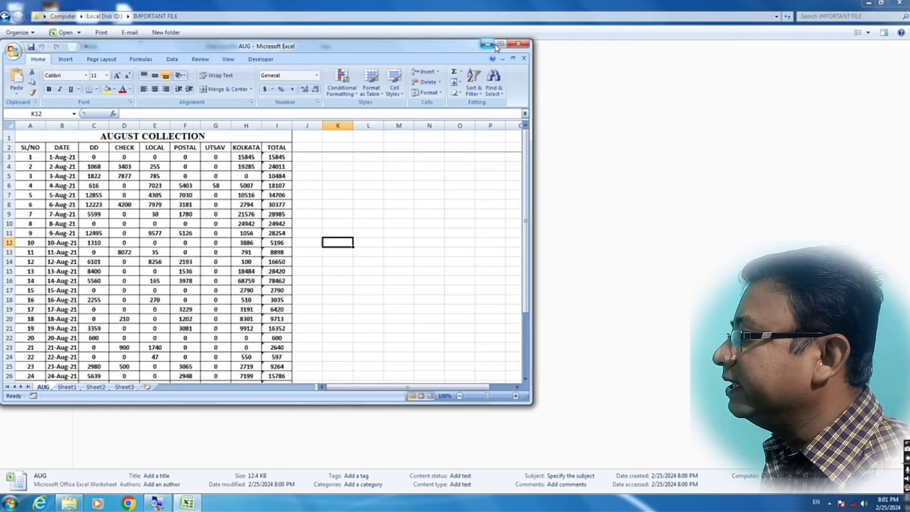
{"action": "left_click", "coordinate": [500, 43]}
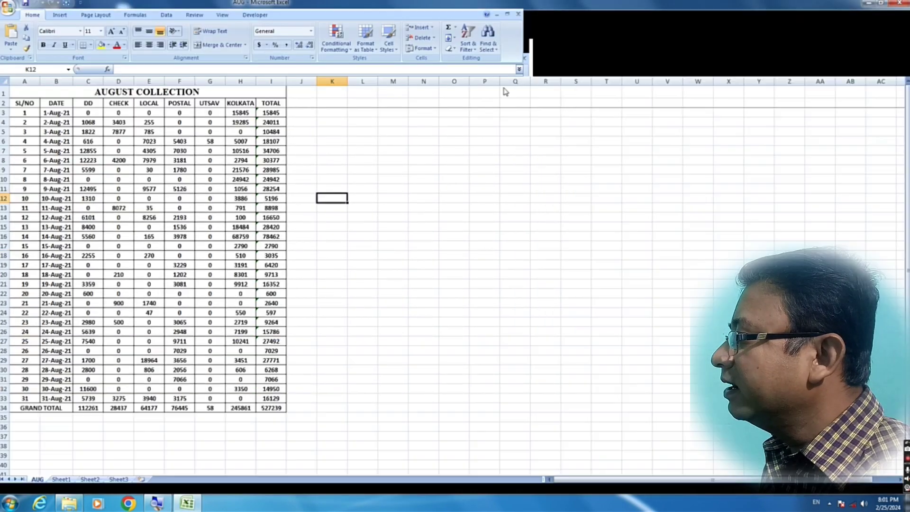
{"action": "scroll", "coordinate": [159, 296], "scroll_direction": "down", "scroll_amount": 3}
{"action": "scroll", "coordinate": [159, 296], "scroll_direction": "up", "scroll_amount": 3}
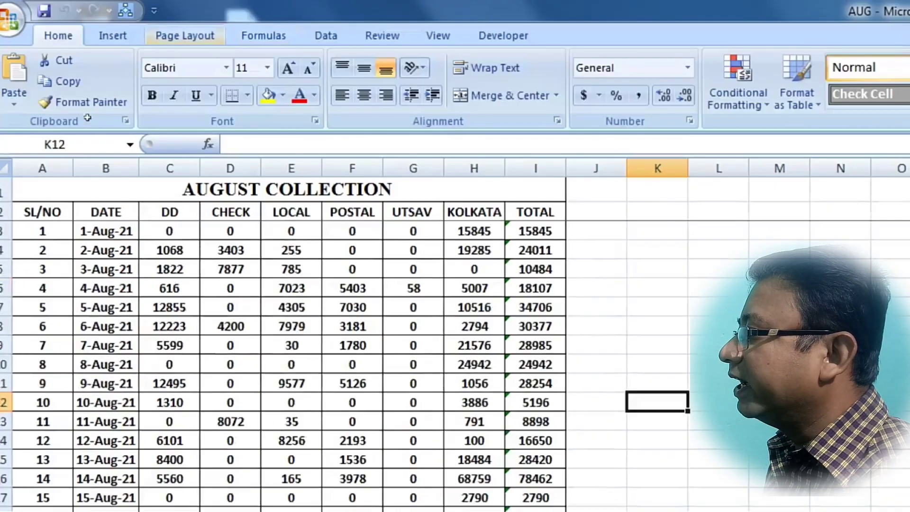
{"action": "scroll", "coordinate": [176, 156], "scroll_direction": "down", "scroll_amount": 4}
{"action": "scroll", "coordinate": [154, 191], "scroll_direction": "up", "scroll_amount": 4}
{"action": "scroll", "coordinate": [148, 186], "scroll_direction": "down", "scroll_amount": 5}
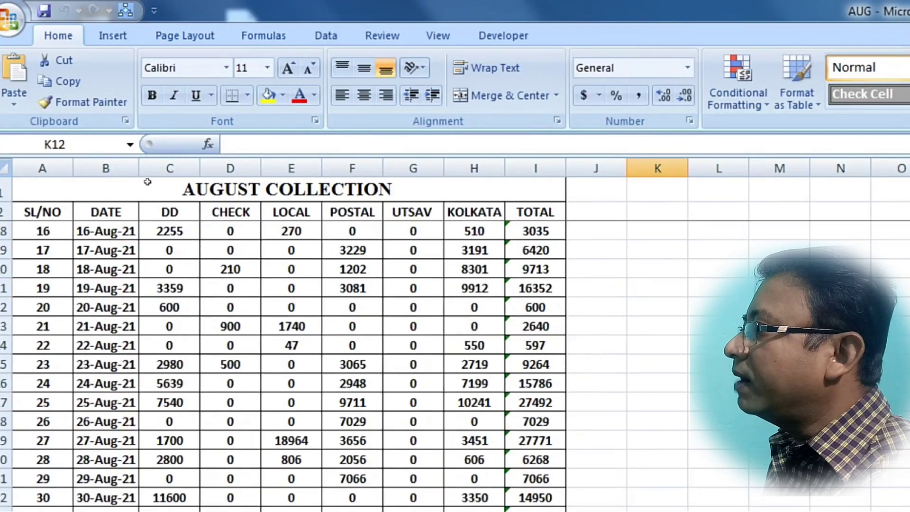
{"action": "scroll", "coordinate": [147, 186], "scroll_direction": "down", "scroll_amount": 6}
{"action": "scroll", "coordinate": [148, 177], "scroll_direction": "up", "scroll_amount": 10}
{"action": "scroll", "coordinate": [148, 177], "scroll_direction": "up", "scroll_amount": 1}
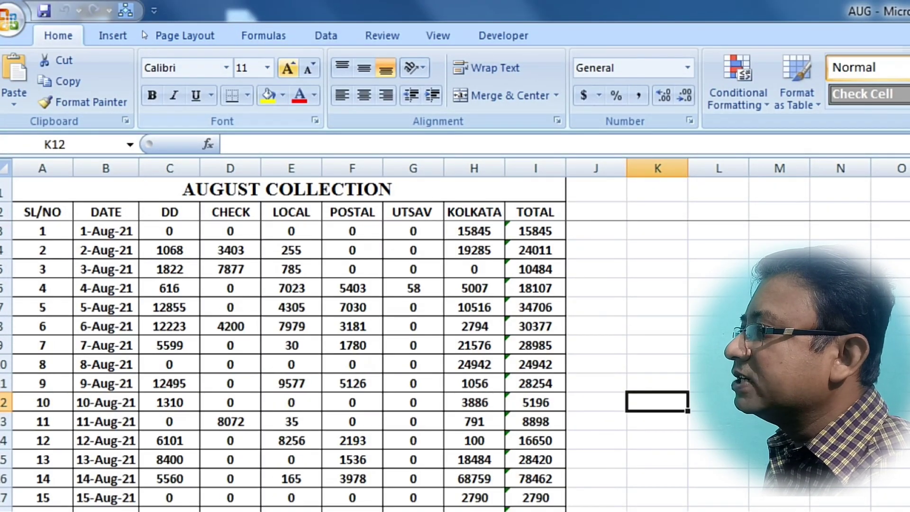
Check the first TOTAL's SUM formula and the KOLKATA value 10516.
{"action": "left_click", "coordinate": [536, 250]}
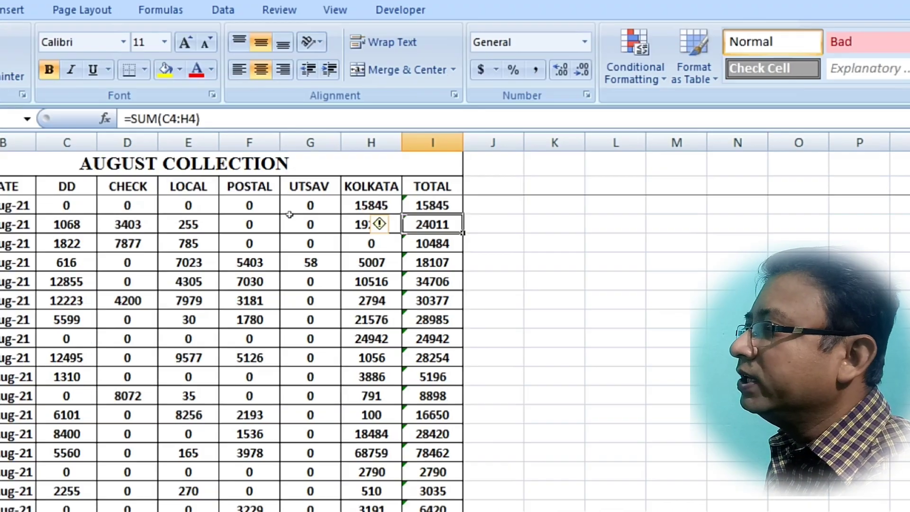
{"action": "key", "text": "Left"}
{"action": "key", "text": "Left"}
{"action": "key", "text": "Down"}
{"action": "key", "text": "Down"}
{"action": "key", "text": "Down"}
{"action": "key", "text": "Left"}
{"action": "key", "text": "Left"}
{"action": "key", "text": "Up"}
{"action": "key", "text": "Up"}
{"action": "key", "text": "Up"}
{"action": "key", "text": "Right"}
{"action": "key", "text": "Right"}
{"action": "key", "text": "Right"}
{"action": "key", "text": "Down"}
{"action": "key", "text": "Down"}
{"action": "key", "text": "Down"}
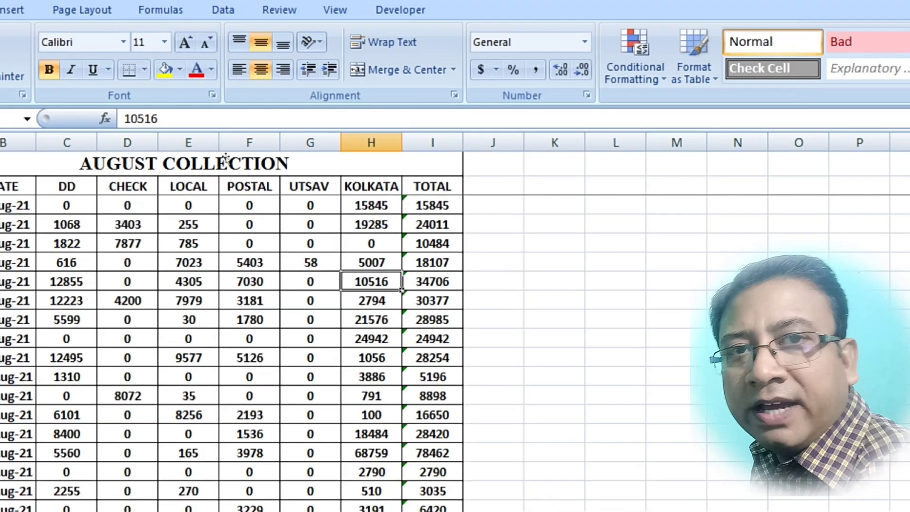